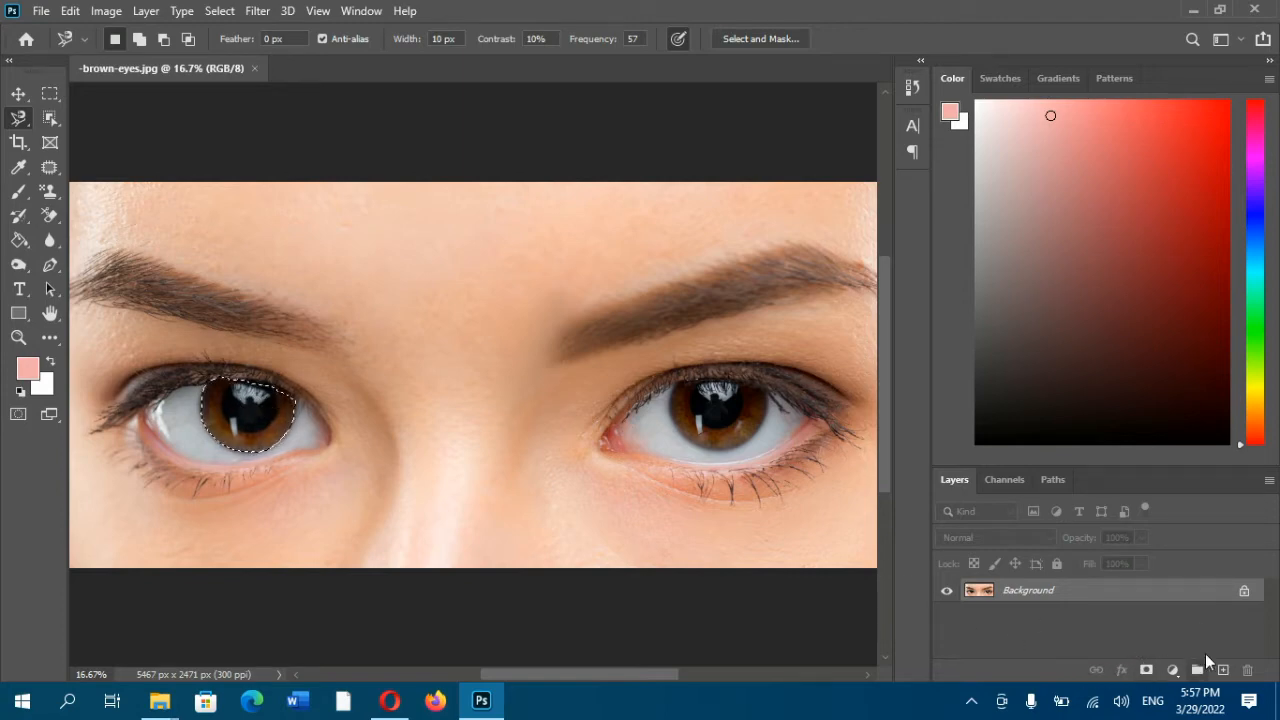
Duplicate the Background layer, try a layer mask from the iris selection on the copy, and undo that mask
drag(1186, 596, 1222, 669)
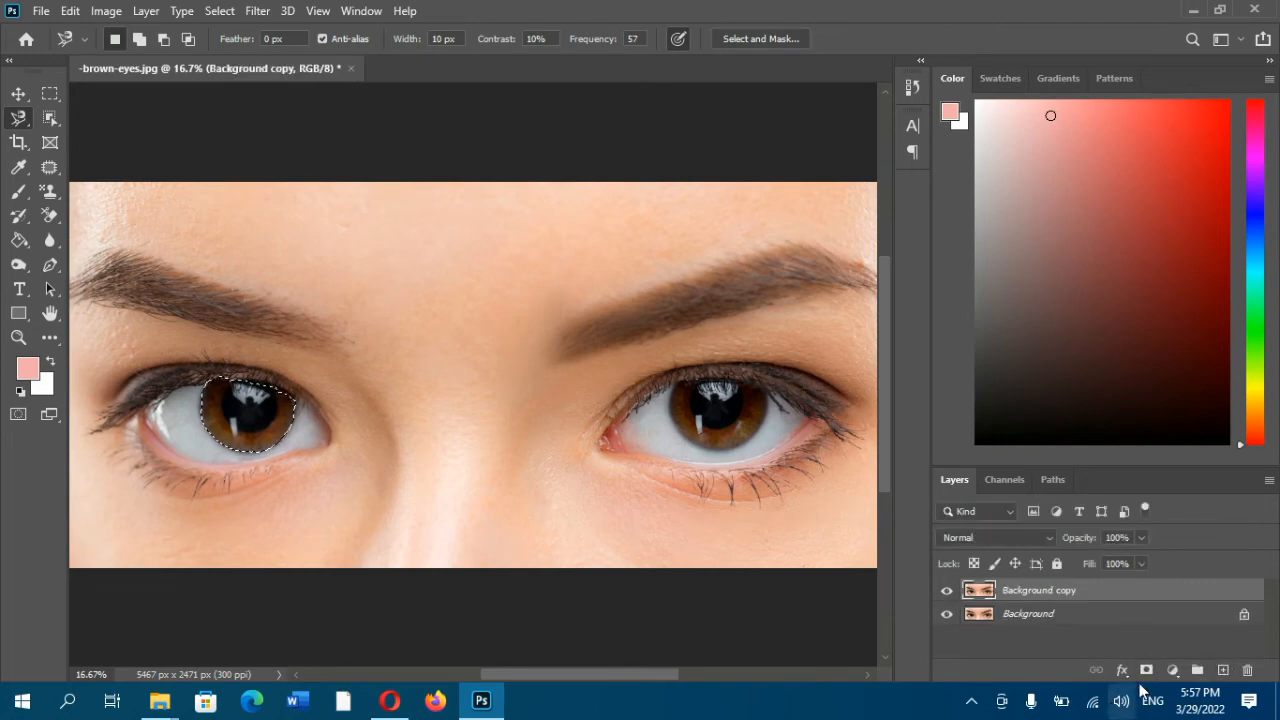
click(1146, 669)
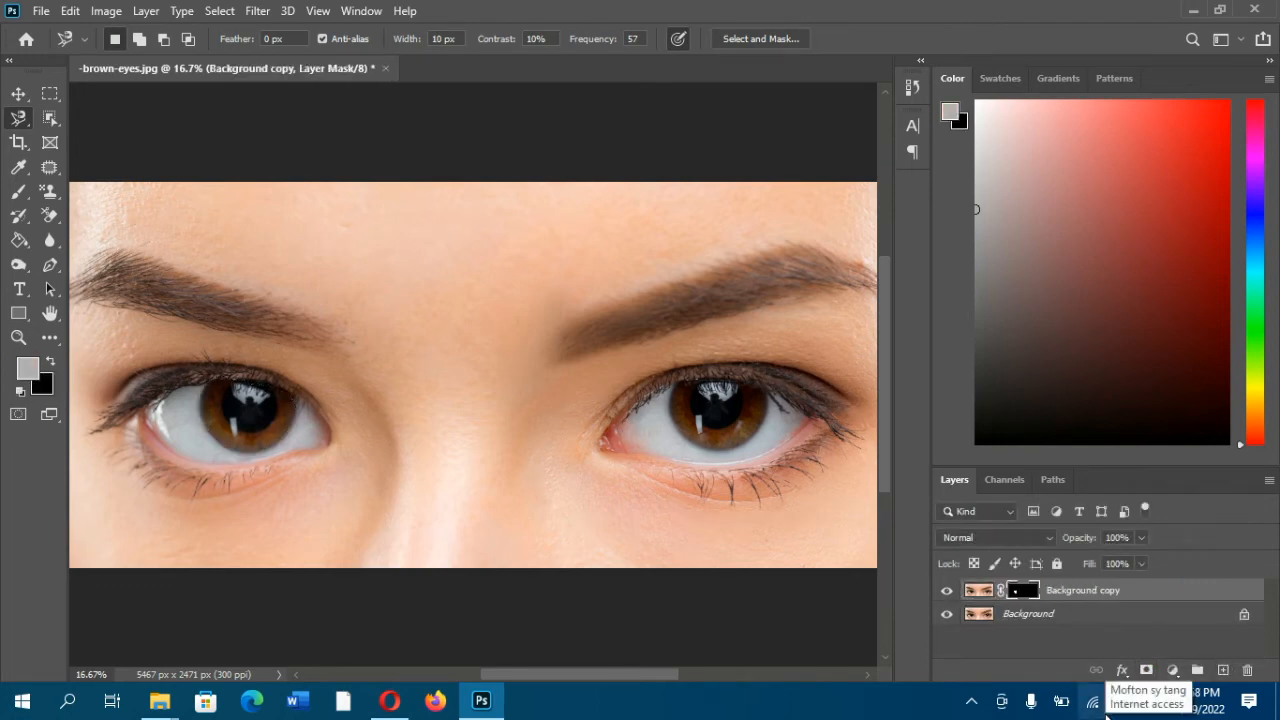
key(ctrl+z)
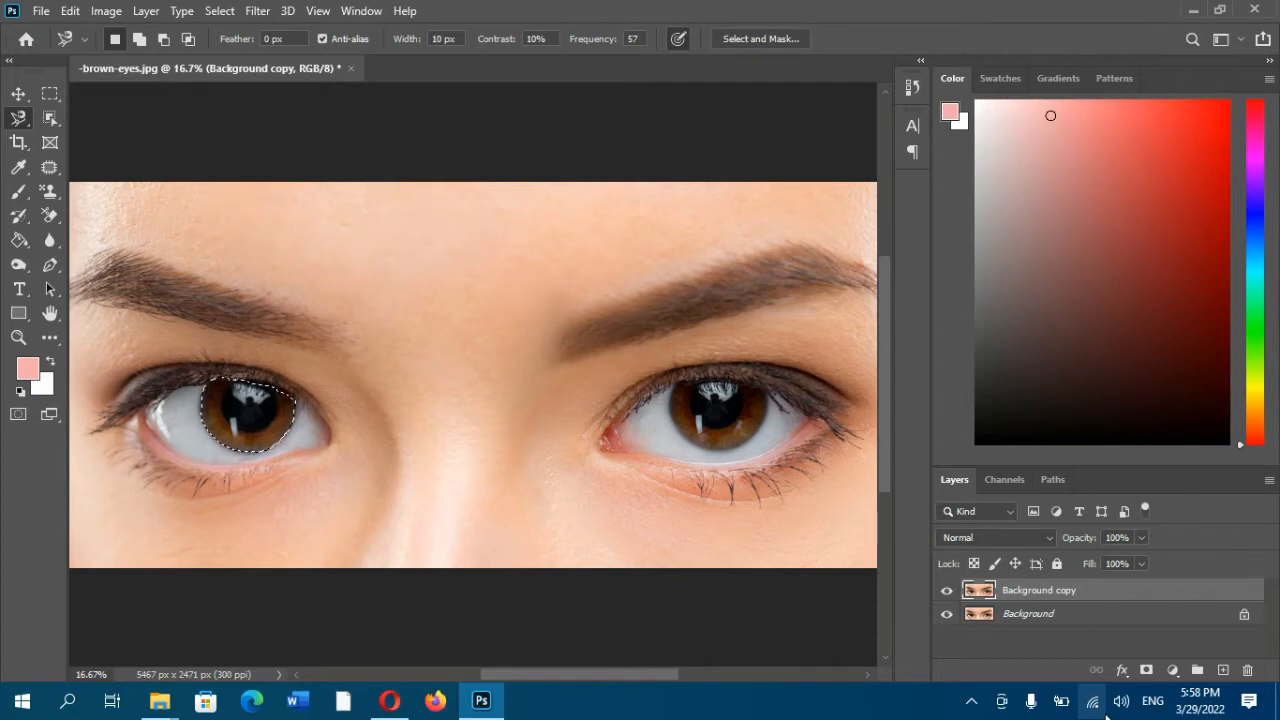
click(50, 94)
click(278, 320)
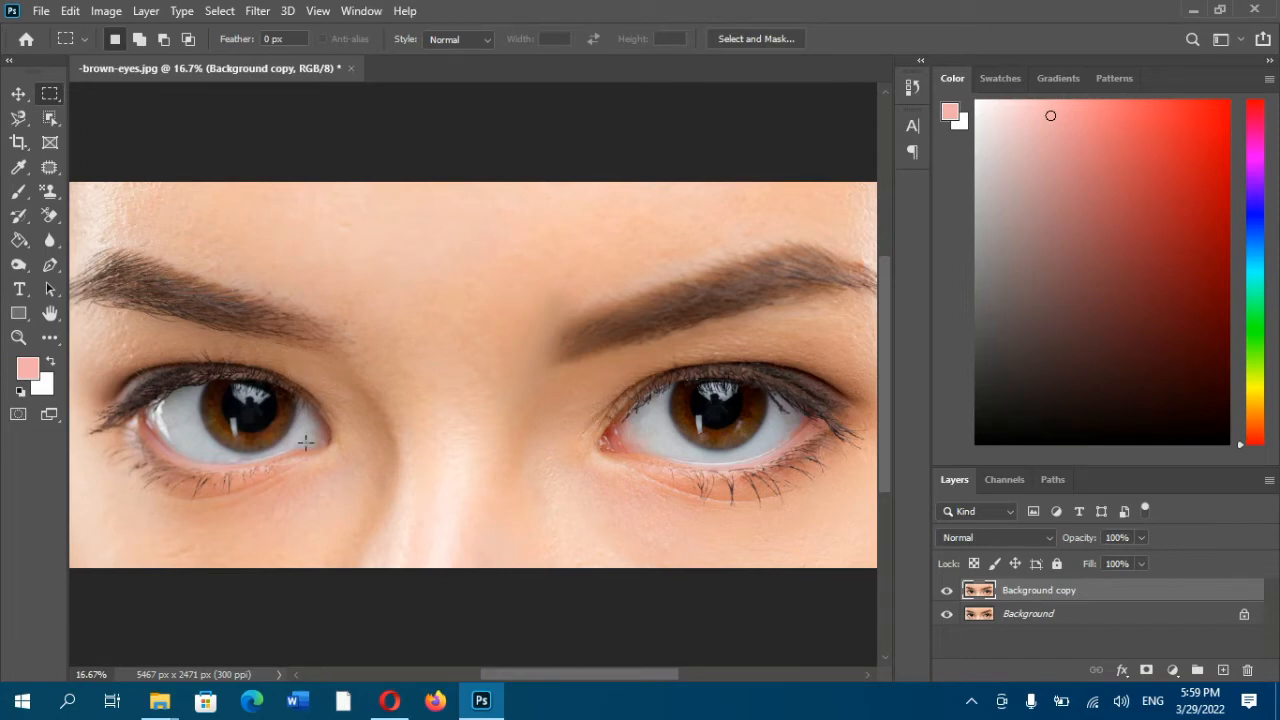
key(ctrl+z)
click(18, 118)
click(295, 403)
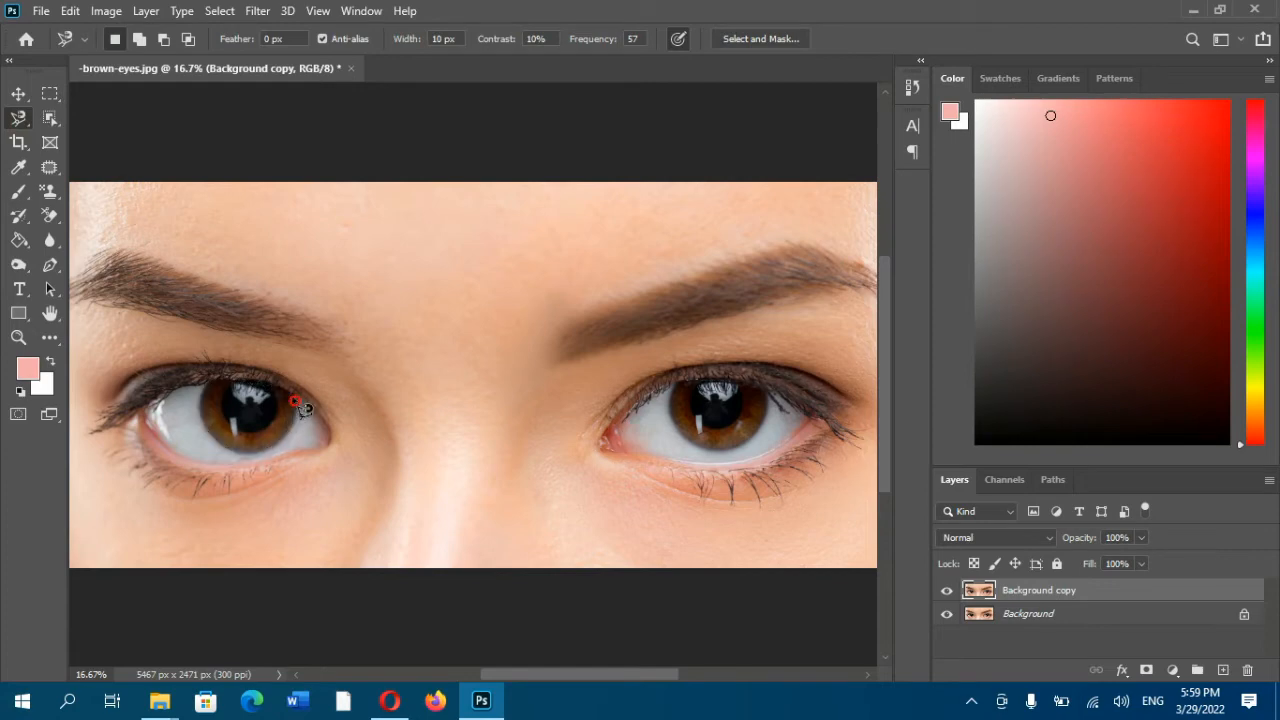
click(293, 401)
click(50, 118)
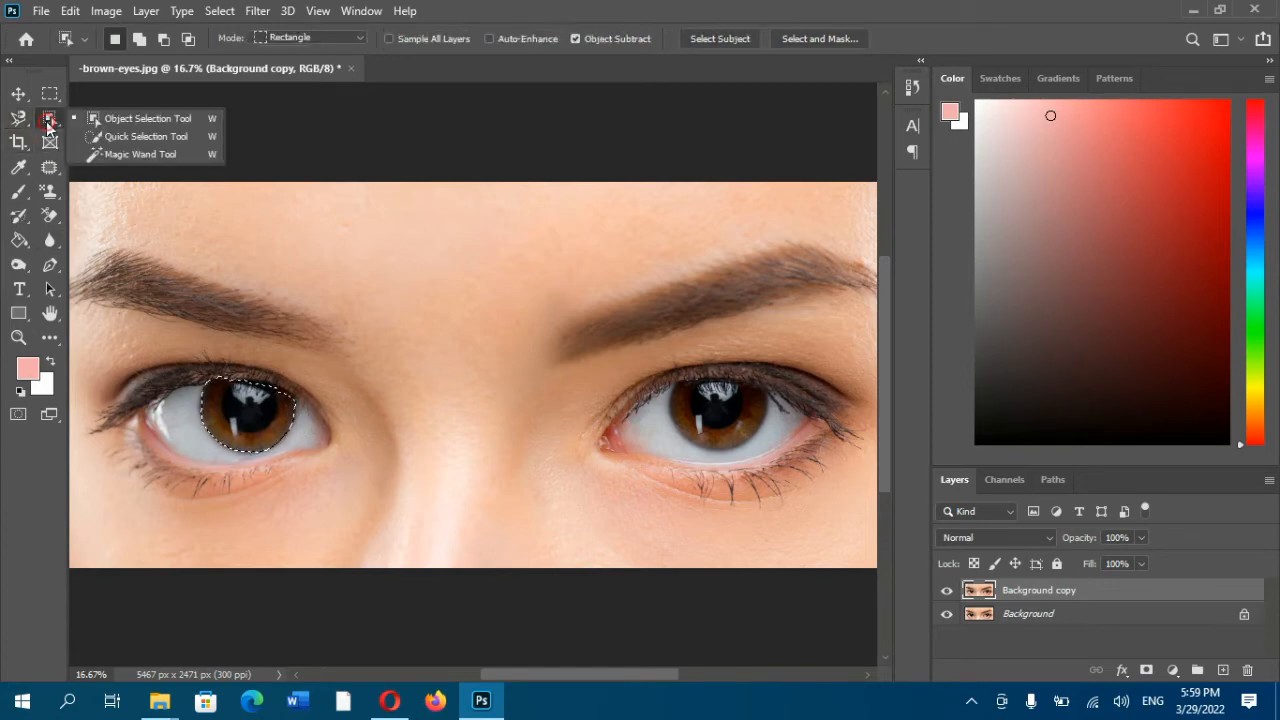
click(133, 140)
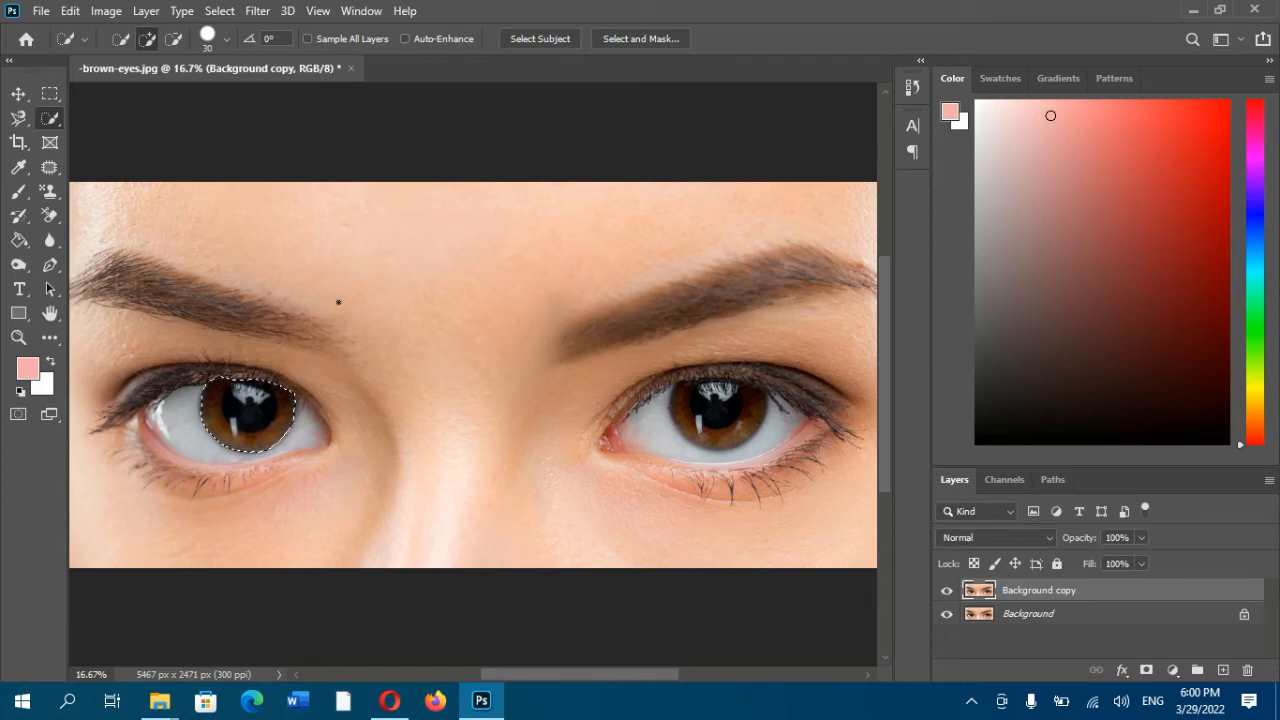
click(18, 118)
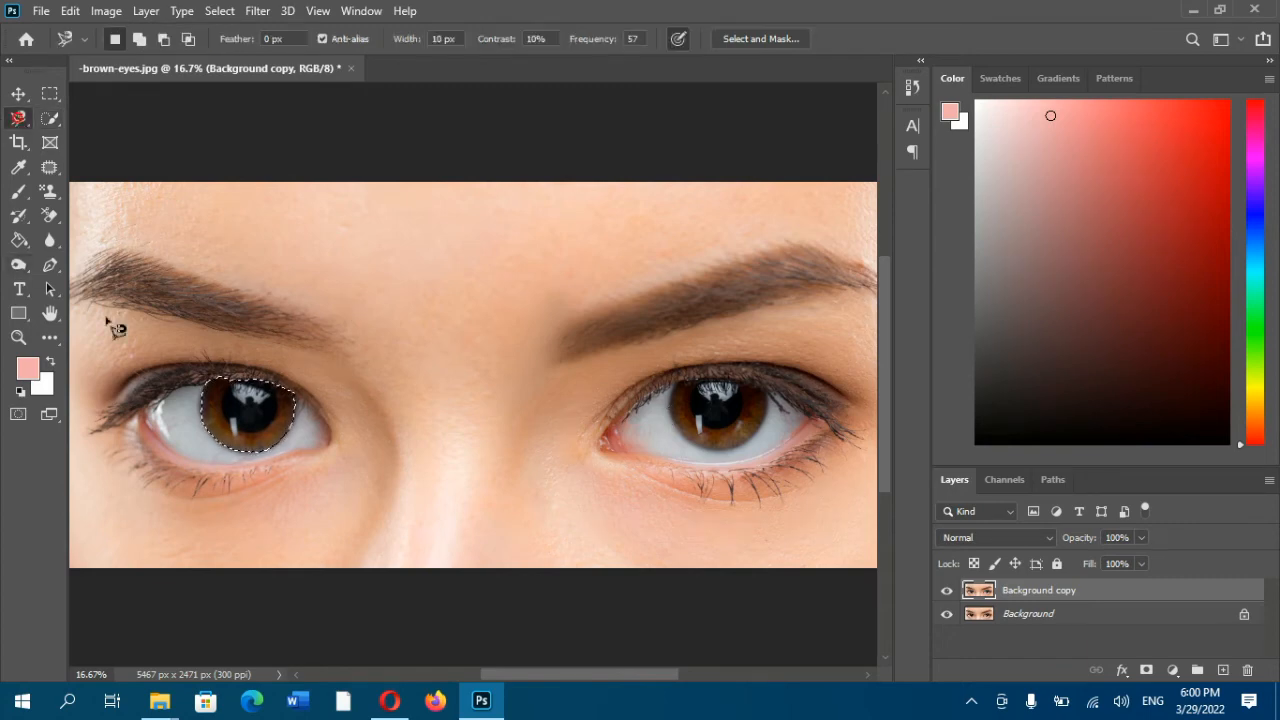
click(676, 424)
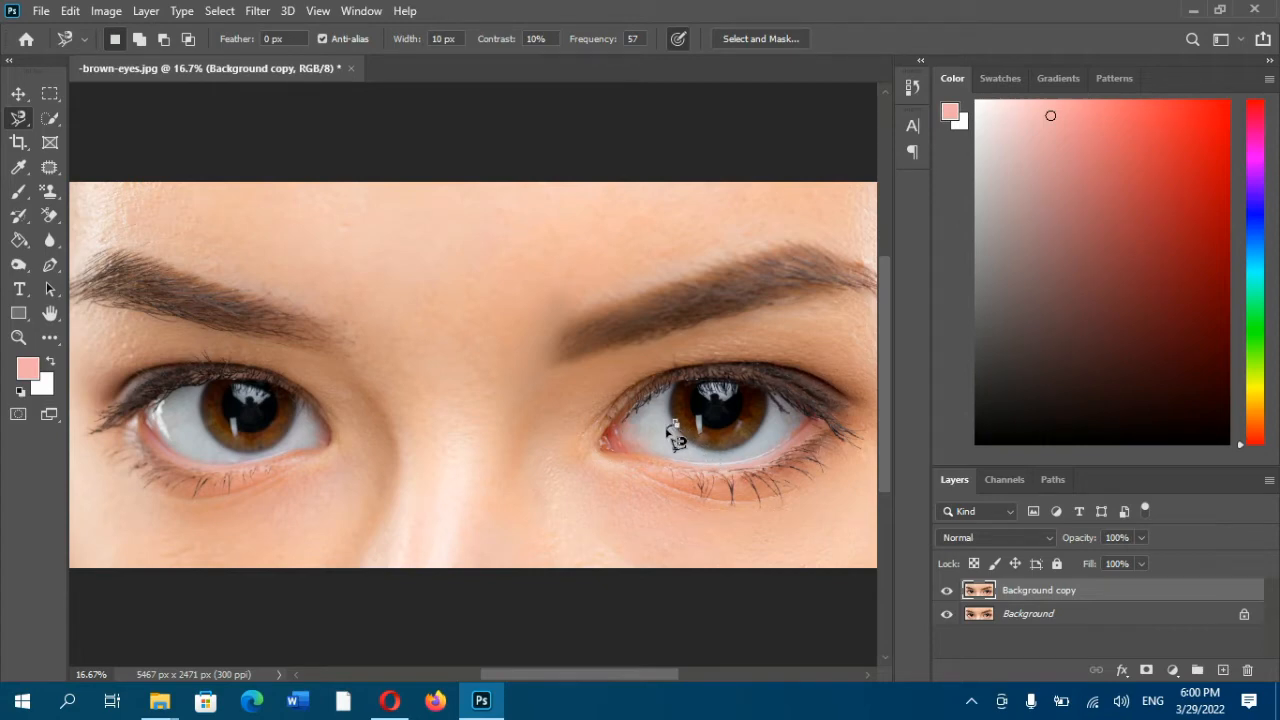
key(Escape)
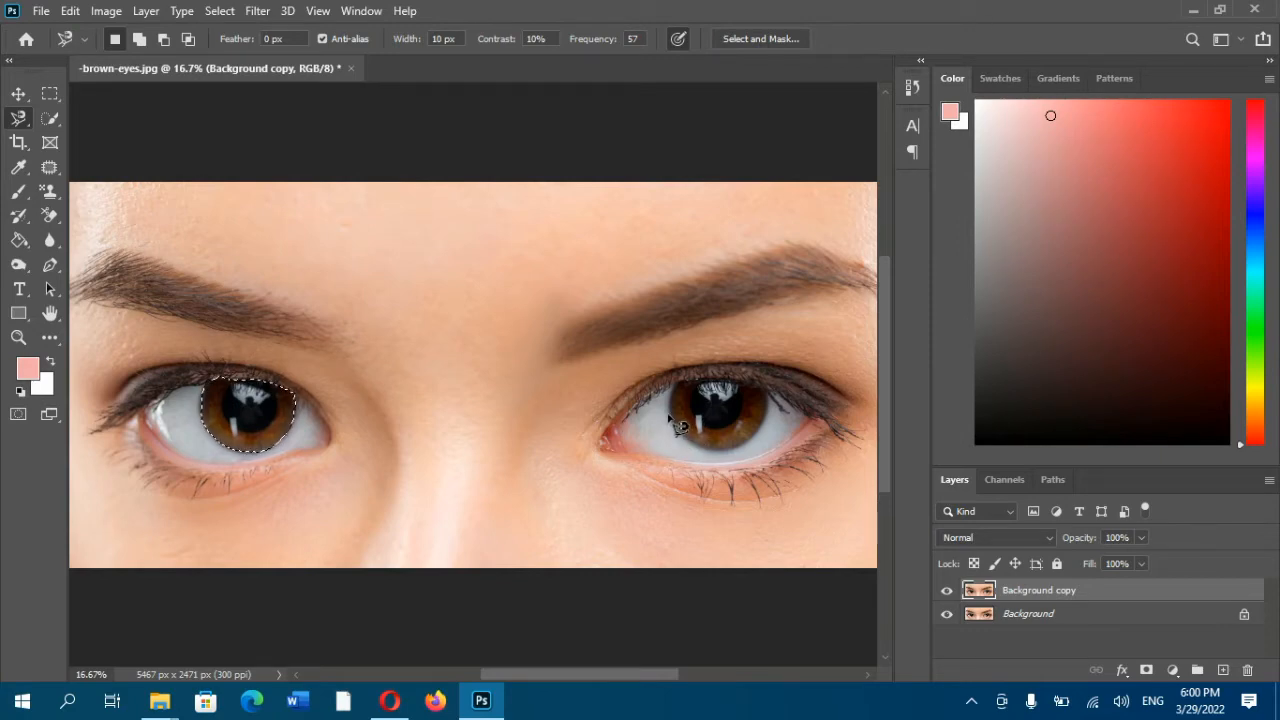
click(668, 413)
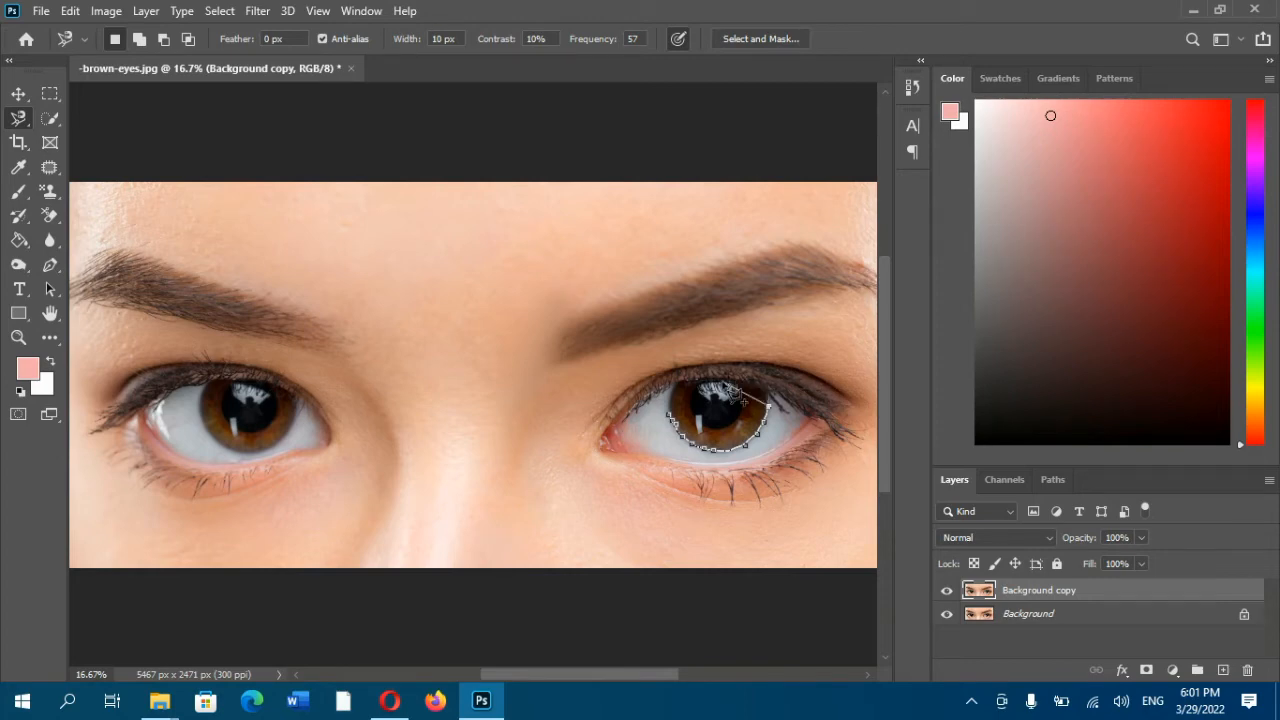
key(Escape)
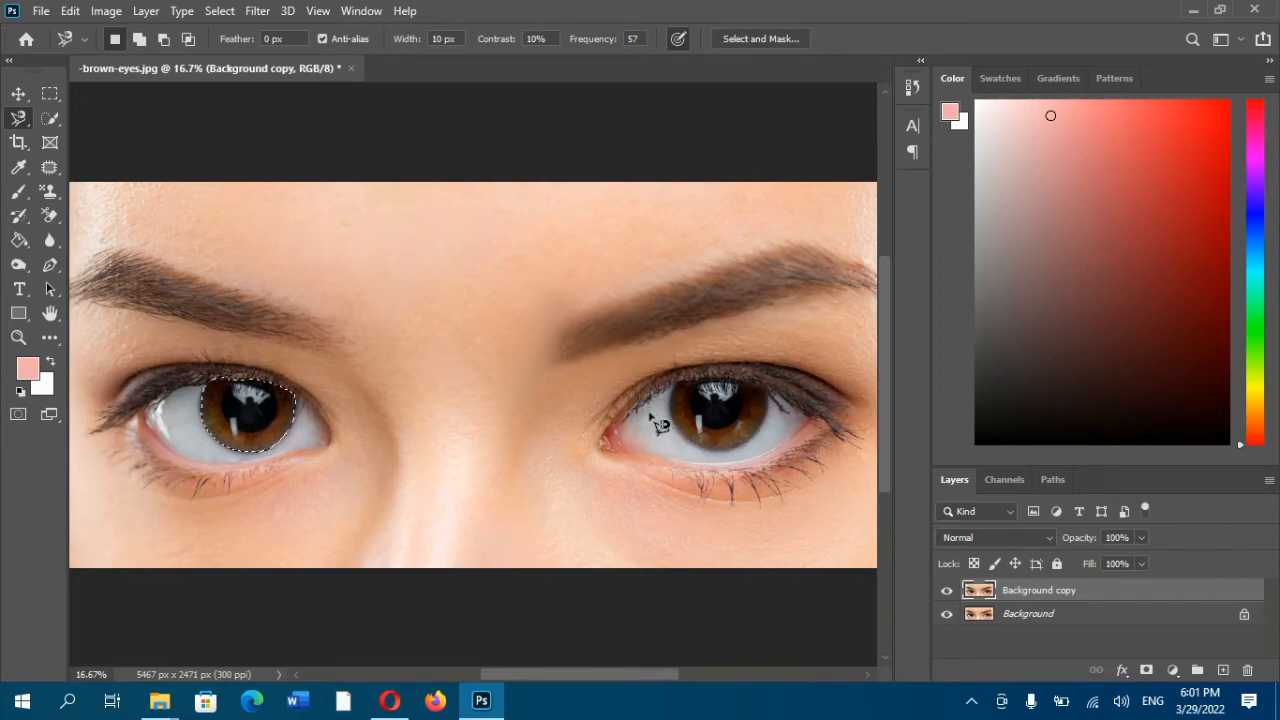
Add the second iris to the existing selection by tracing its outline with the Magnetic Lasso in add-to-selection mode
click(139, 38)
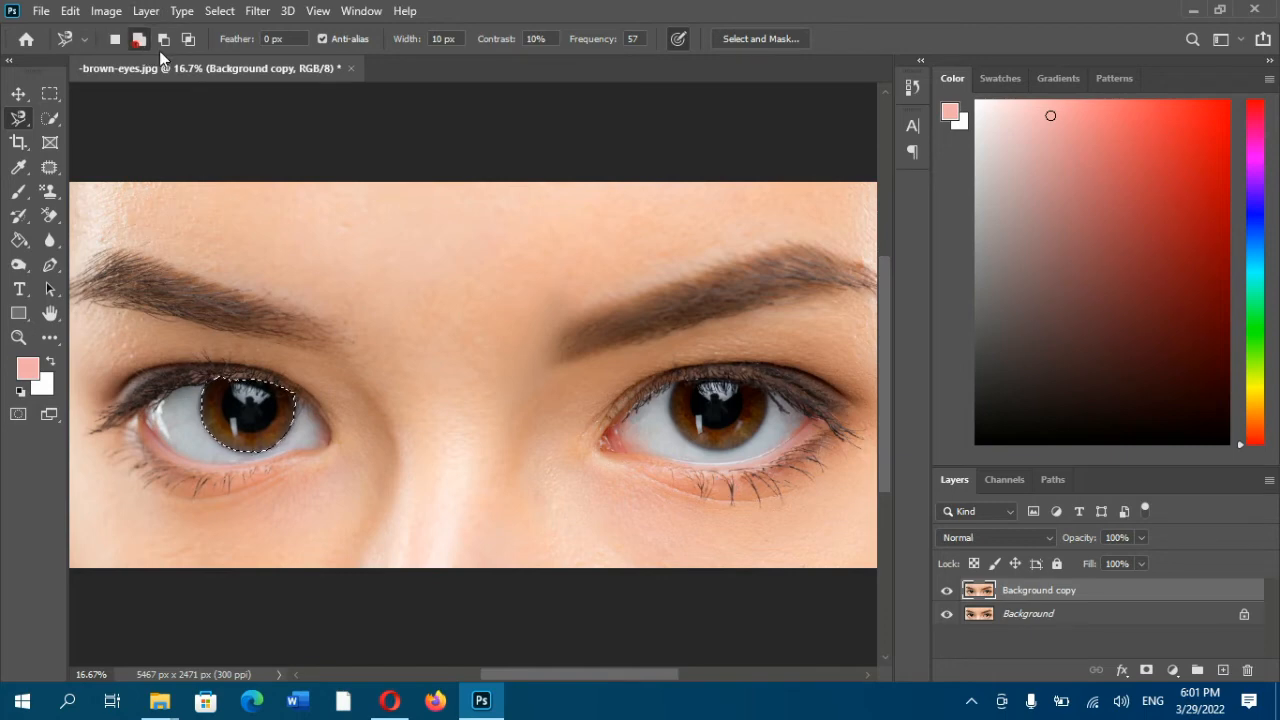
click(673, 388)
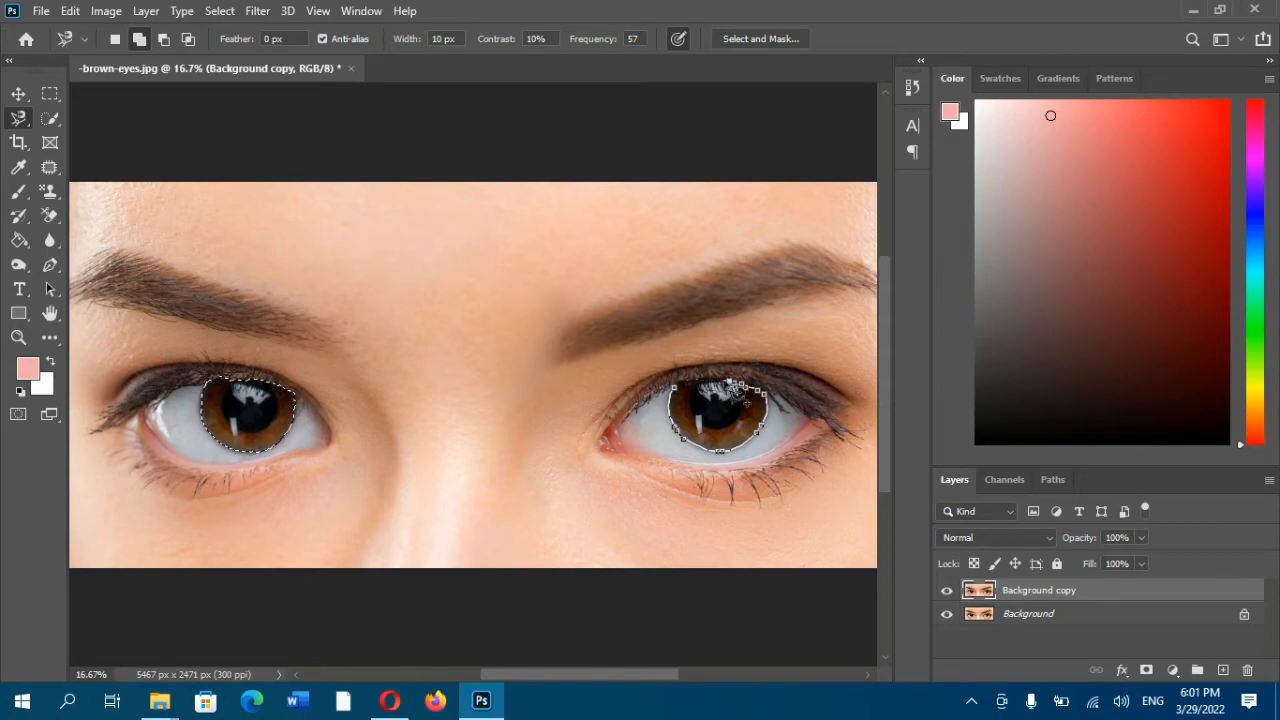
click(725, 382)
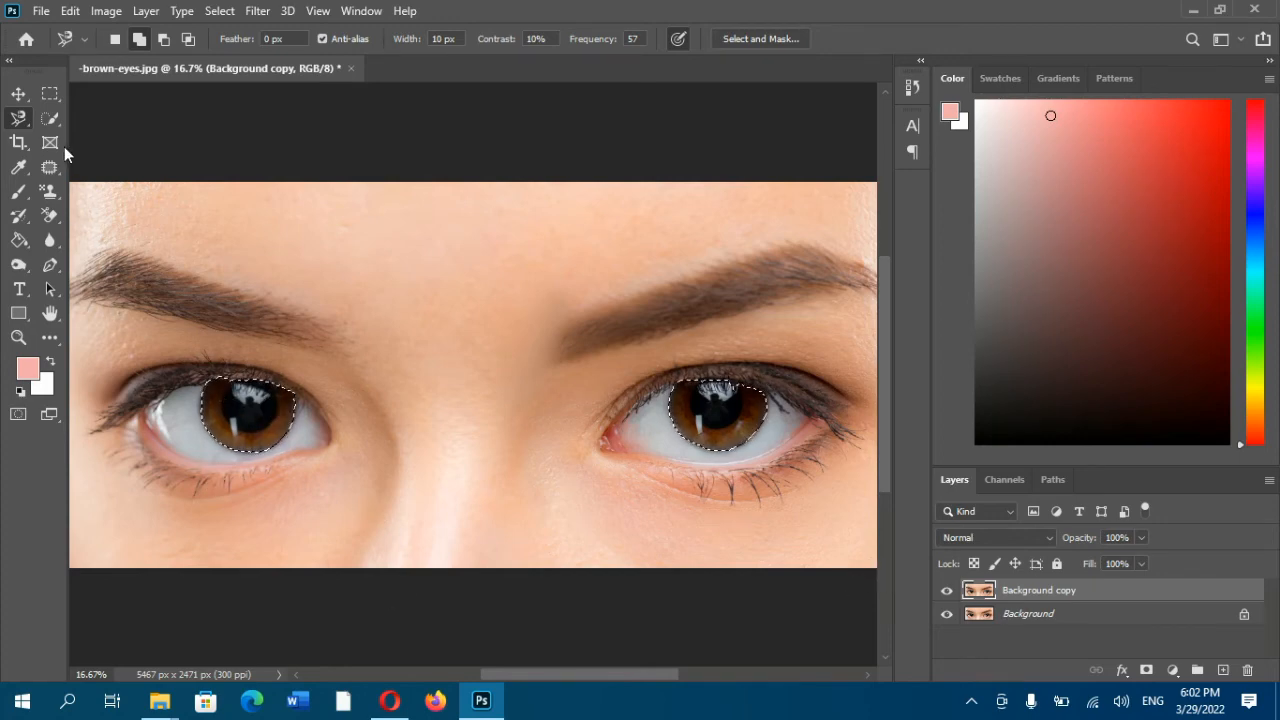
Create a Hue/Saturation adjustment layer limited to the two selected irises
click(50, 117)
click(173, 38)
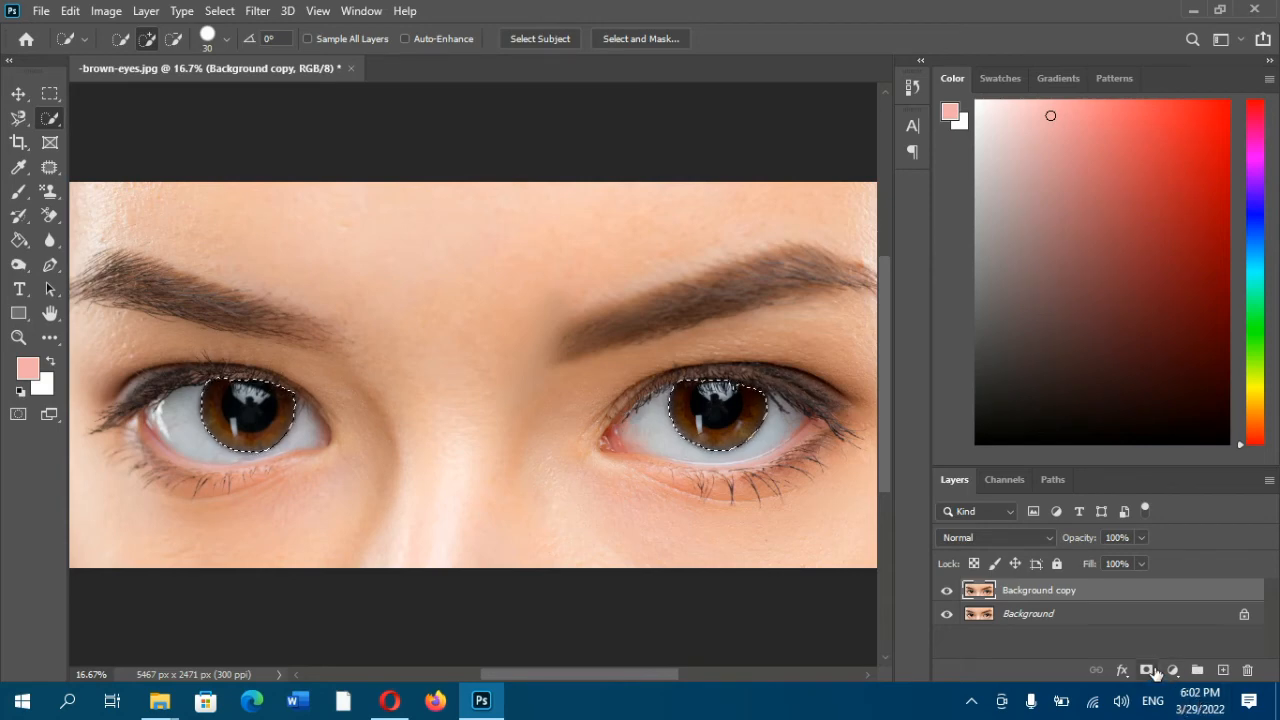
click(1172, 670)
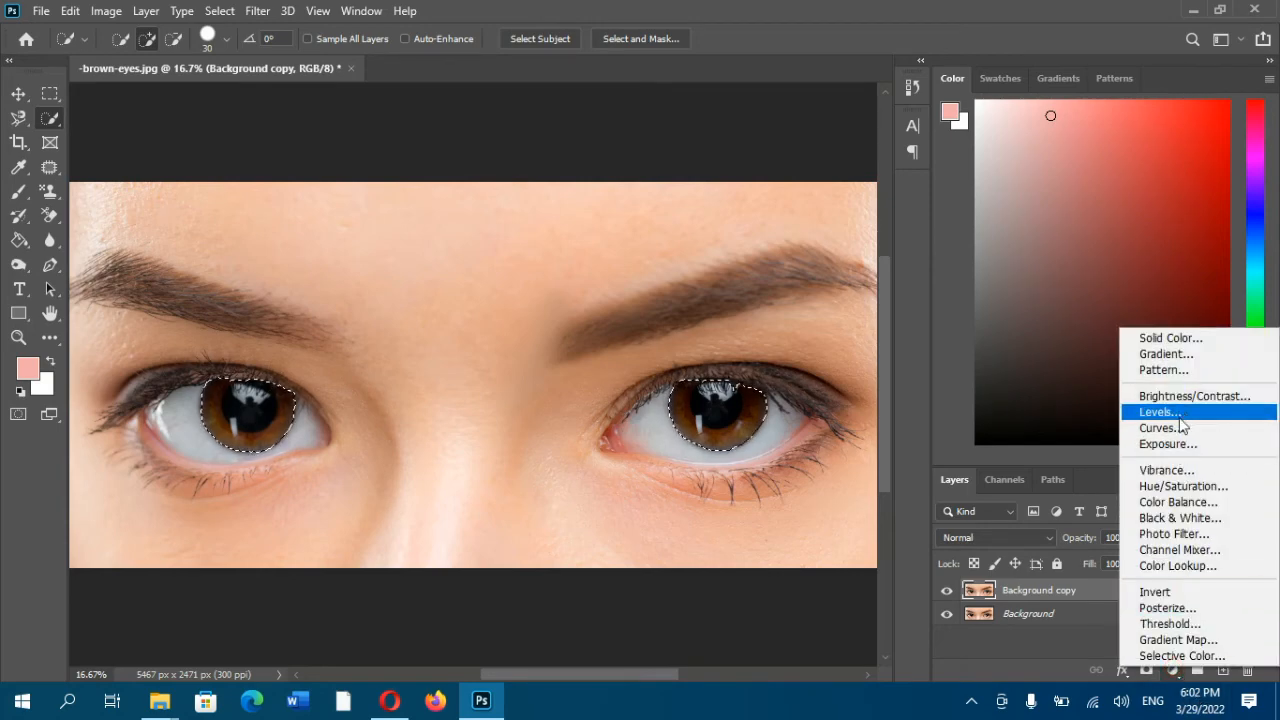
click(1182, 486)
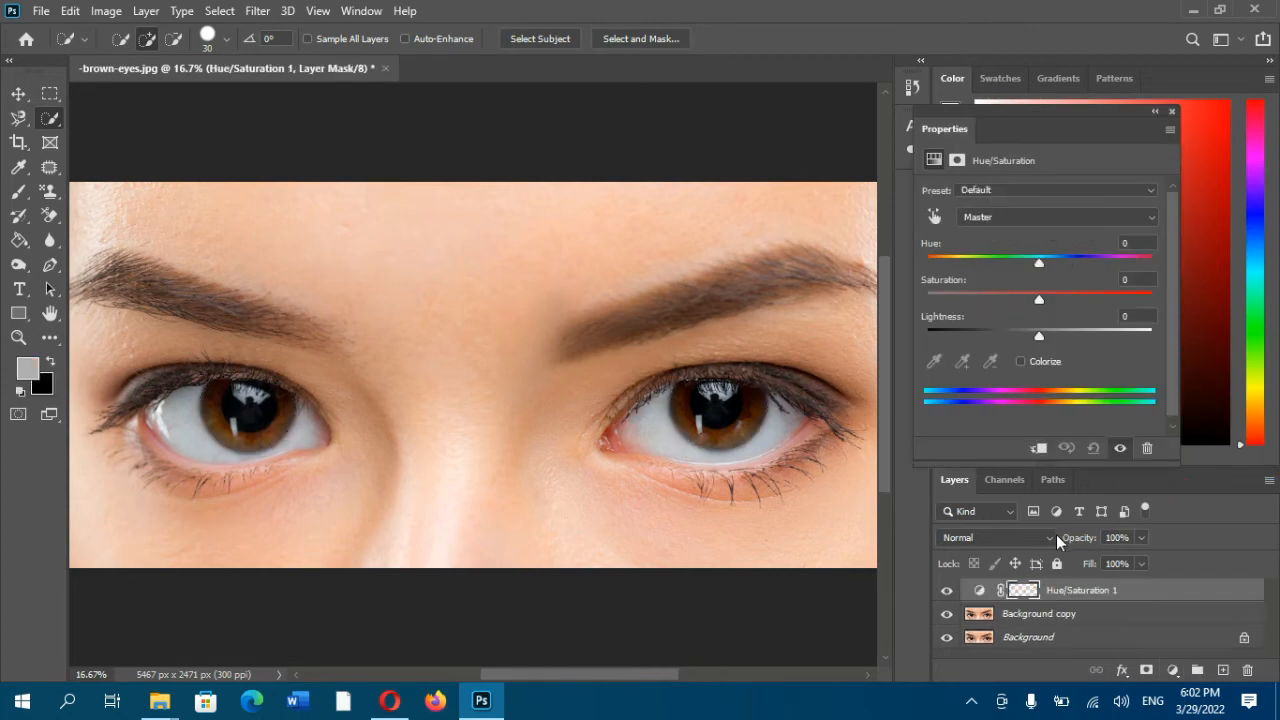
Recolour the irises by setting hue to -34 and lightness to +1, and shift the hue further towards its negative end
drag(1039, 263, 1001, 266)
mouse_move(1042, 337)
mouse_down()
mouse_move(1062, 334)
mouse_move(1040, 340)
mouse_up()
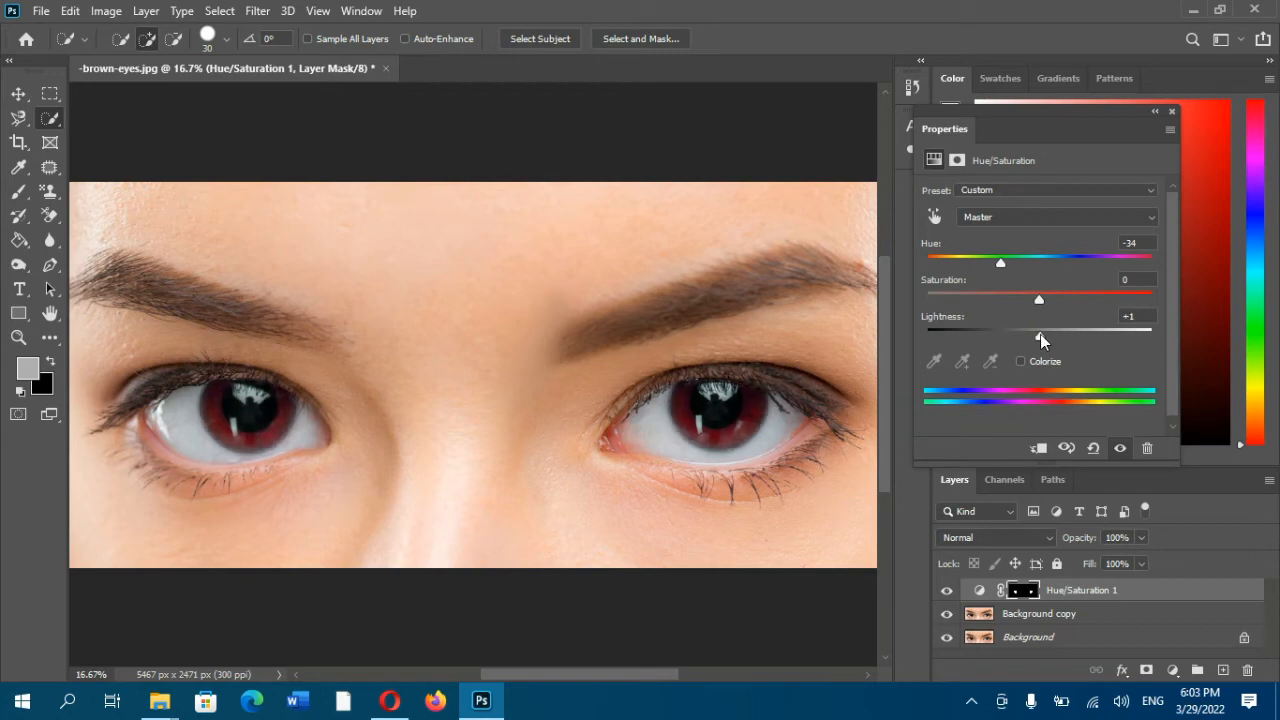
drag(997, 264, 925, 265)
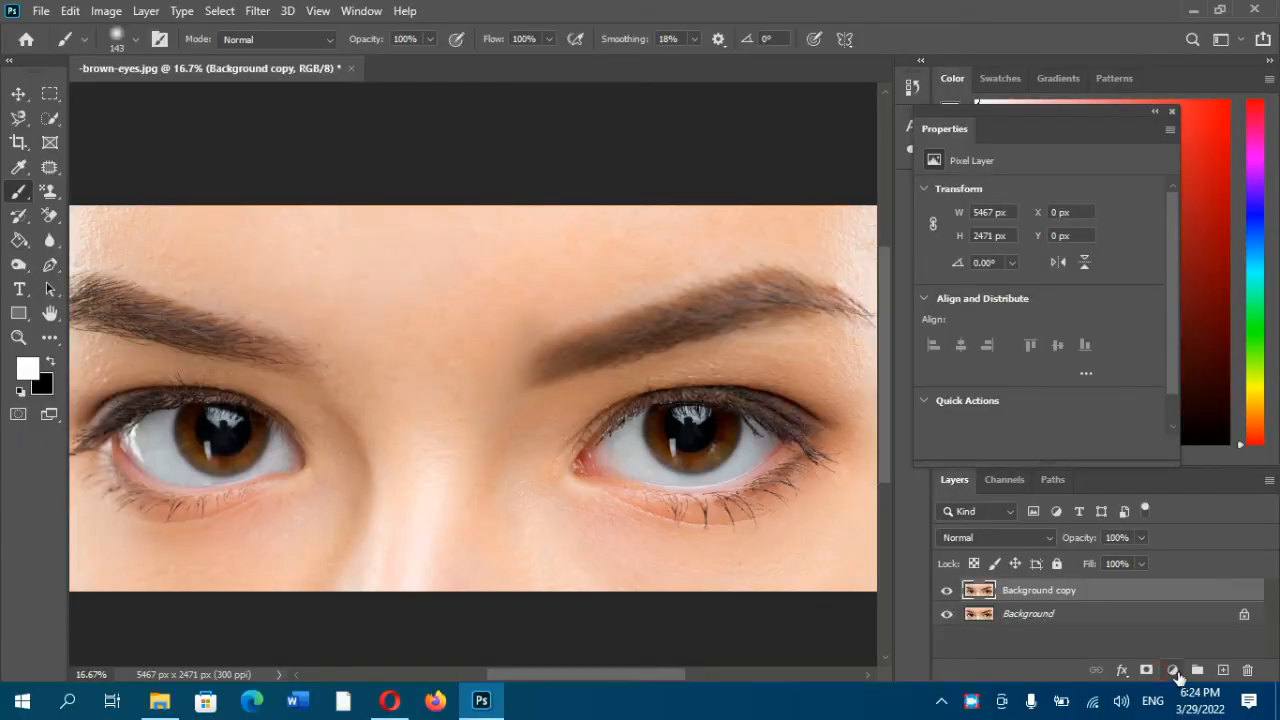
Add a Hue/Saturation adjustment layer above Background copy with hue -141 and invert its layer mask
click(1173, 670)
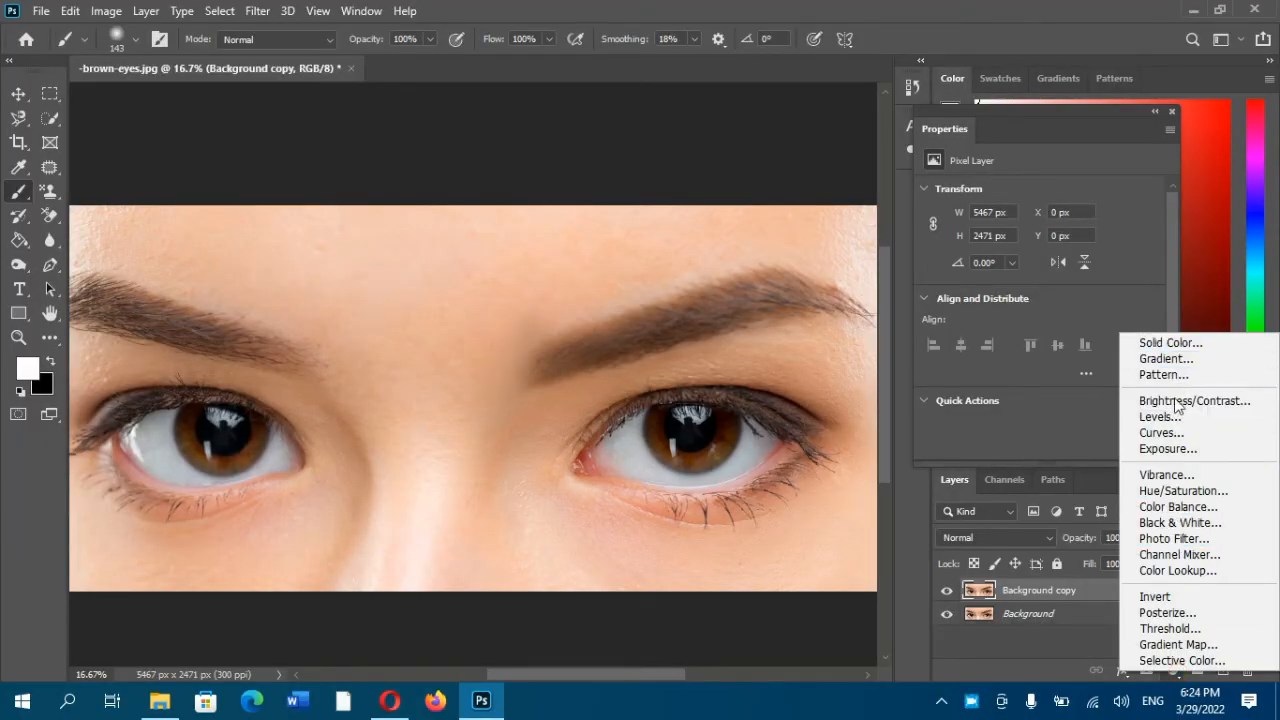
click(1154, 494)
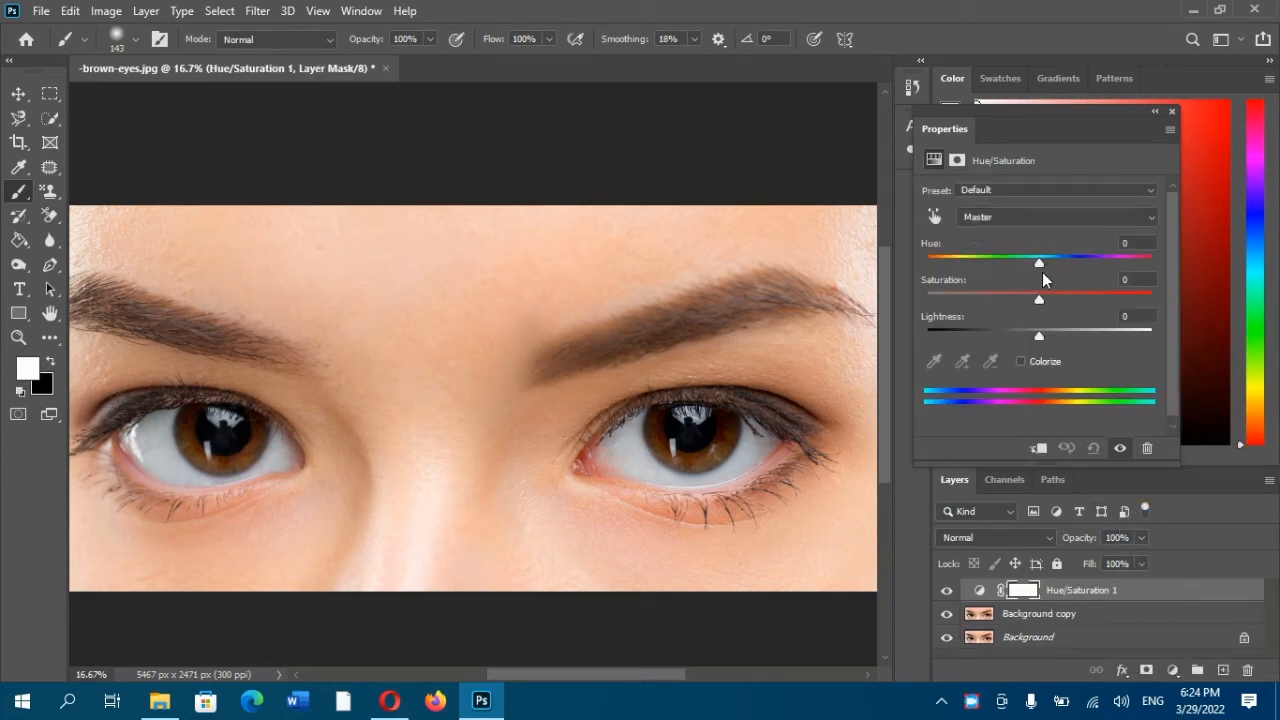
drag(1038, 264, 951, 273)
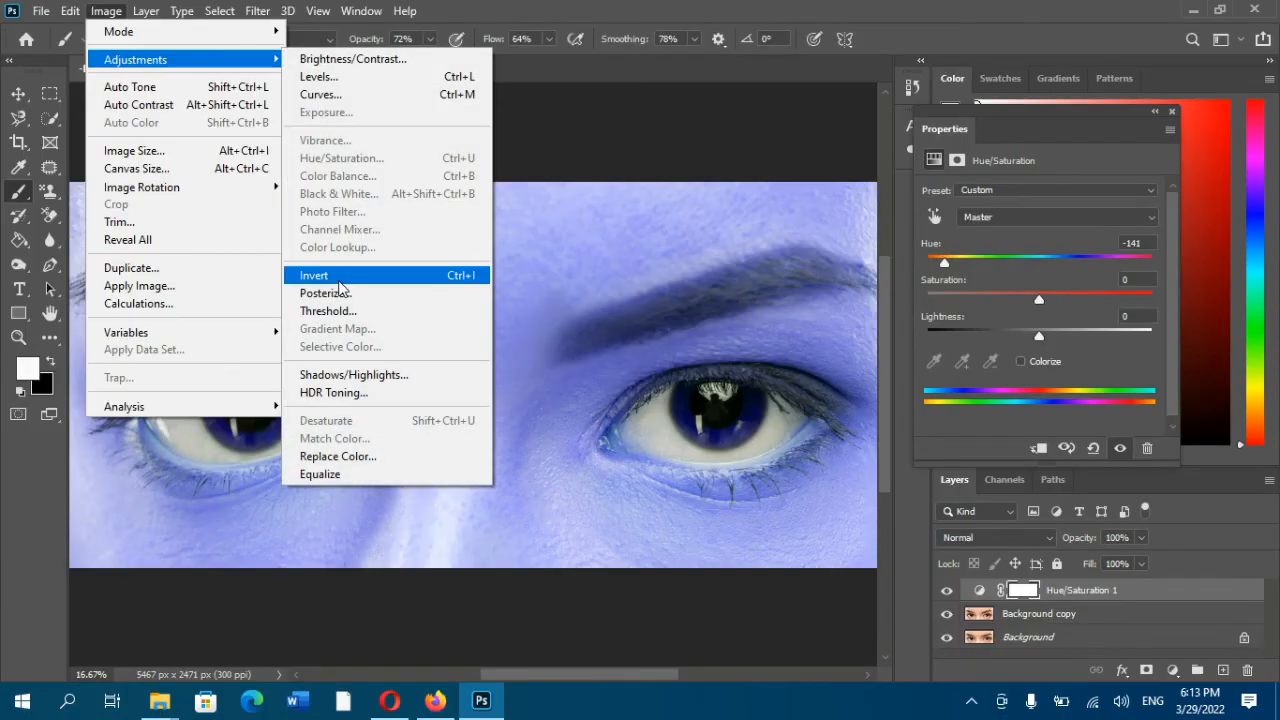
click(340, 285)
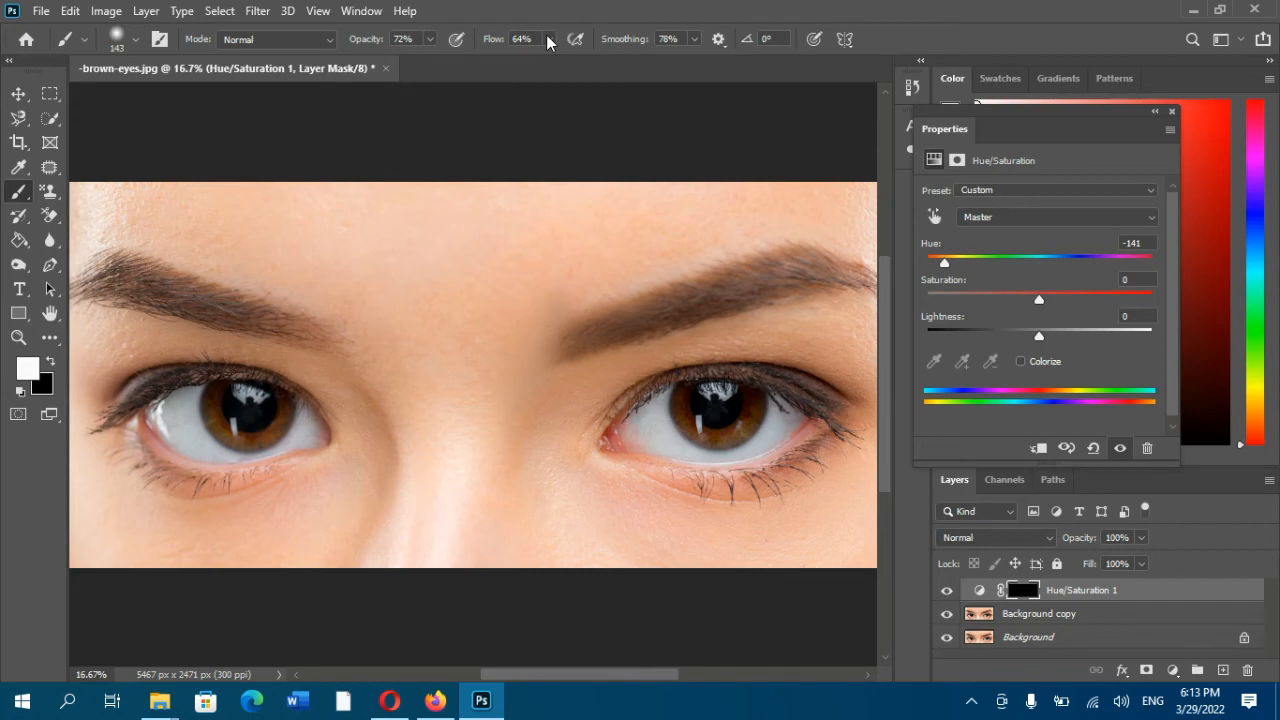
Choose the Soft Round Pressure Size brush from the General Brushes presets
right_click(448, 324)
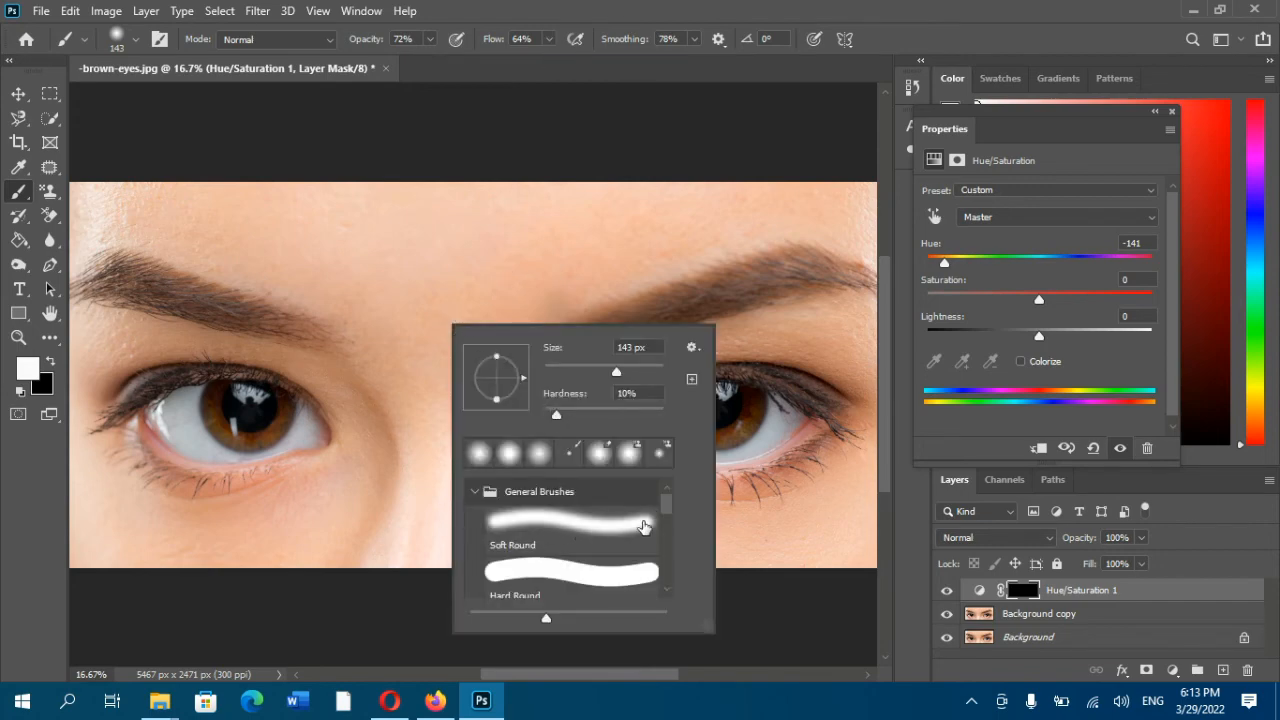
drag(667, 503, 668, 523)
click(567, 553)
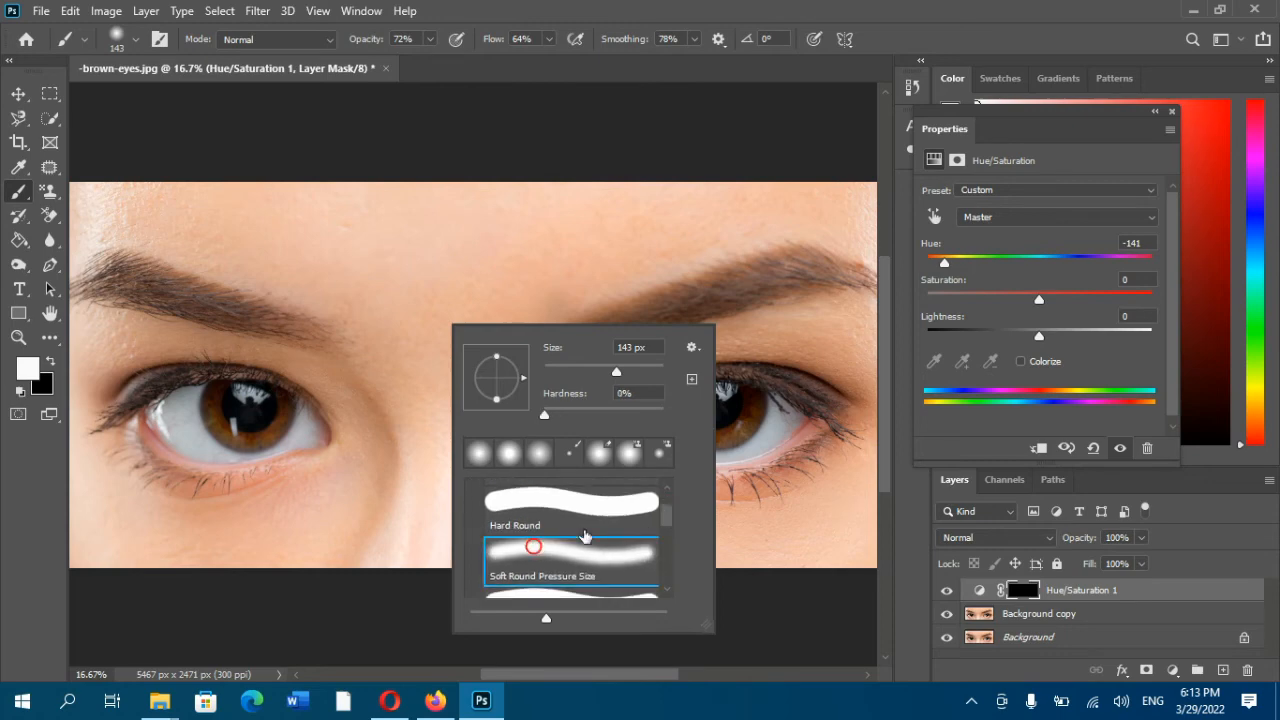
click(524, 9)
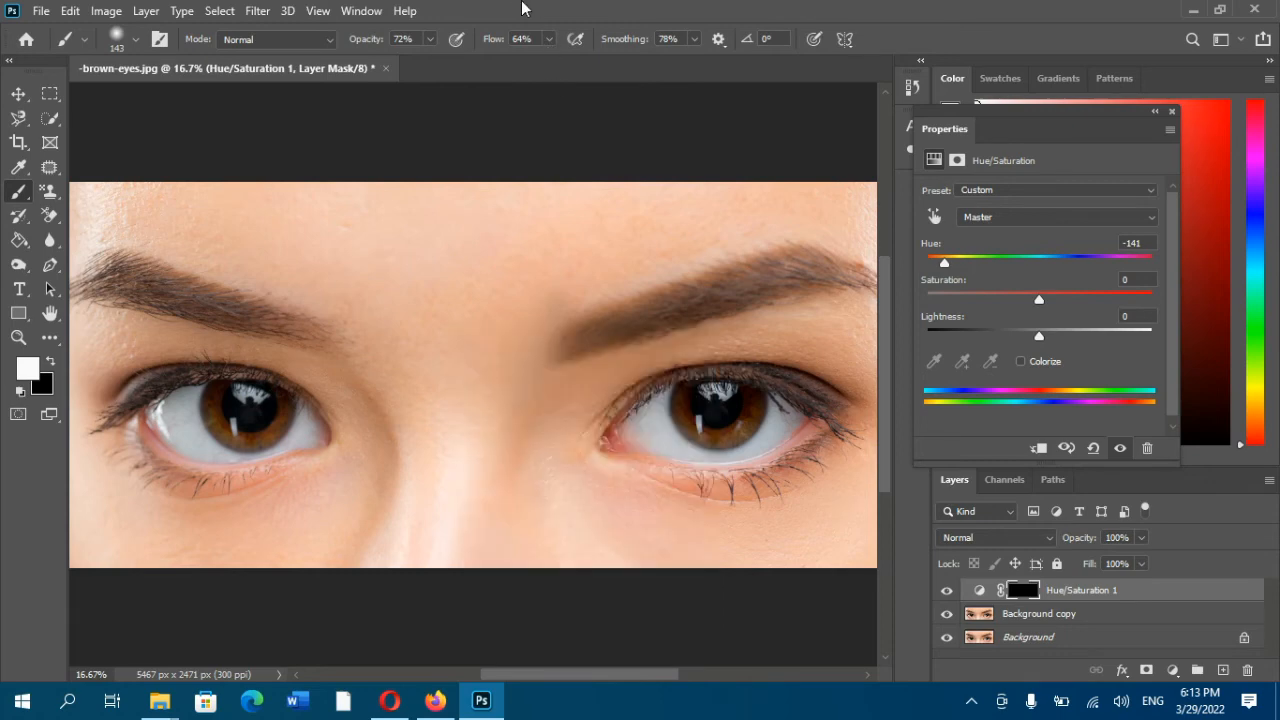
Set the brush's flow to 100%, opacity to 100% and smoothing to 18%
click(548, 39)
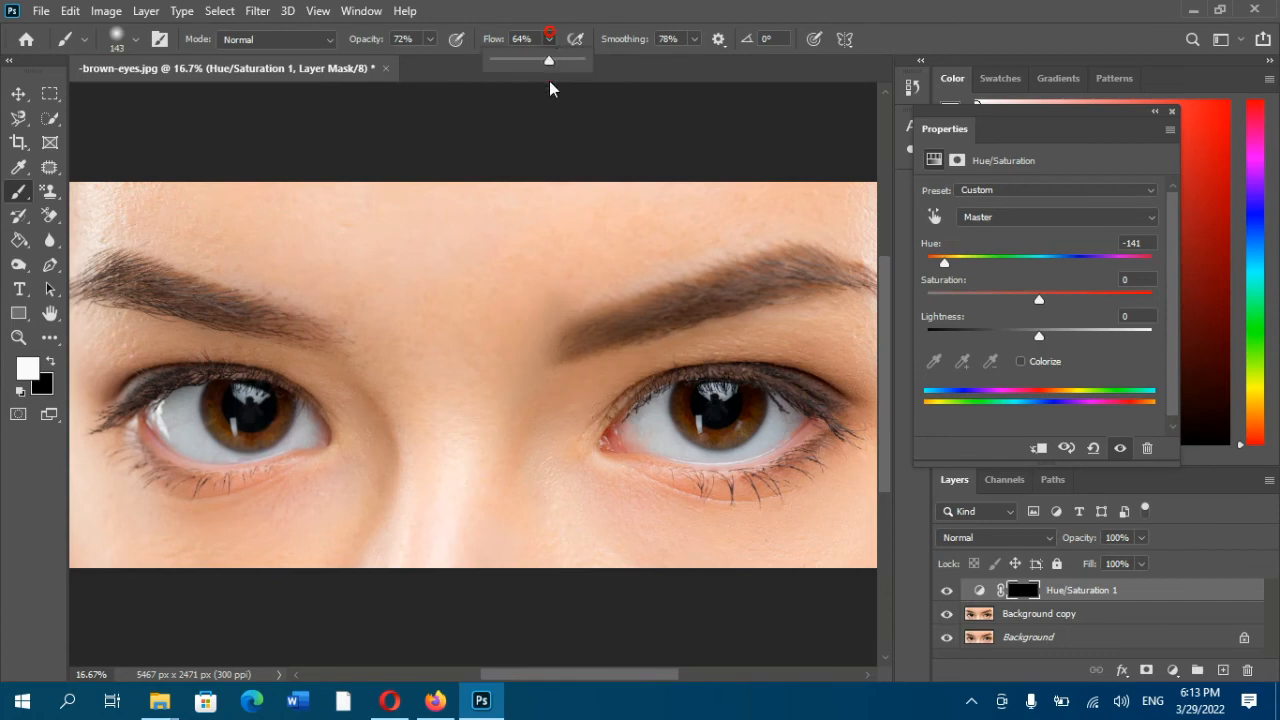
drag(547, 61, 588, 64)
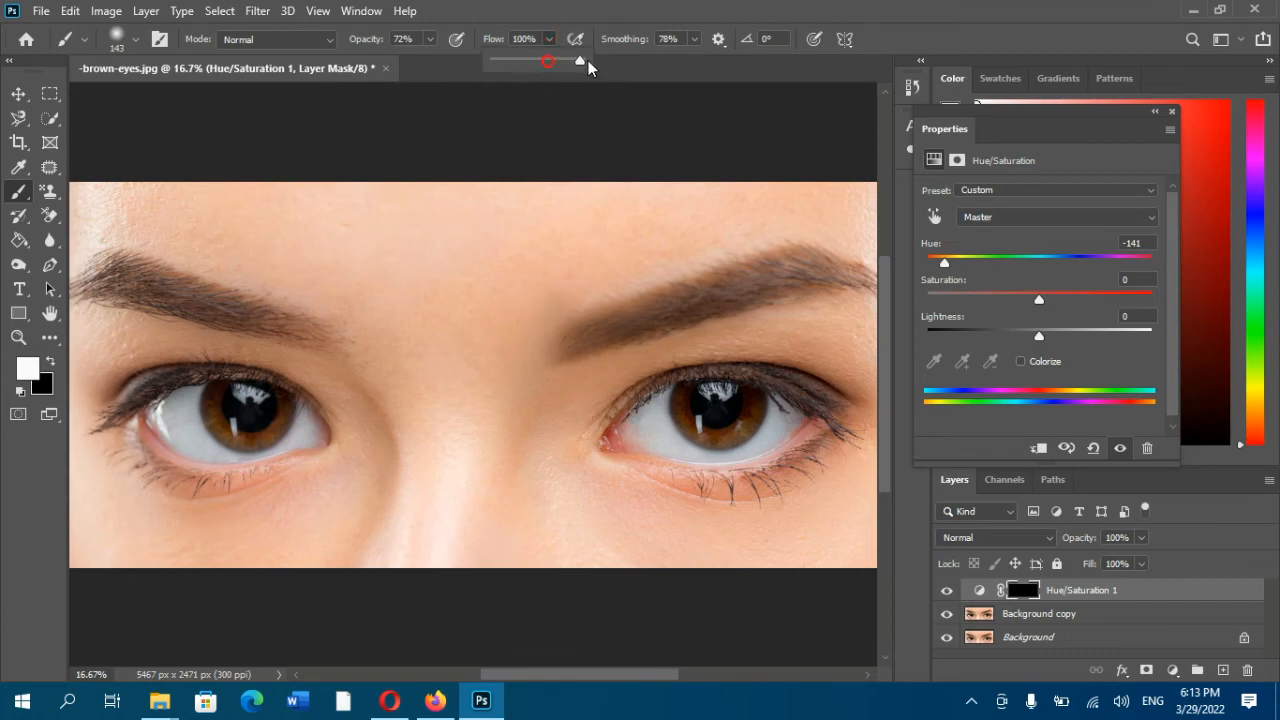
click(428, 38)
drag(427, 60, 473, 60)
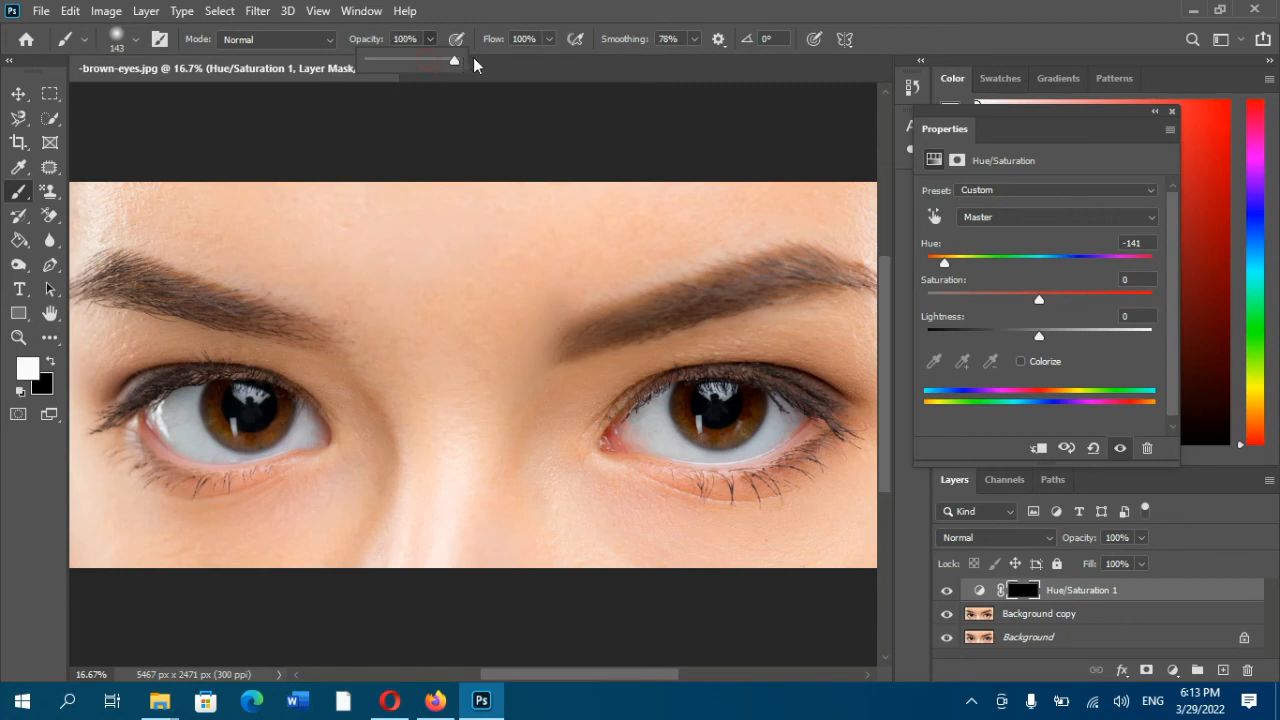
click(693, 39)
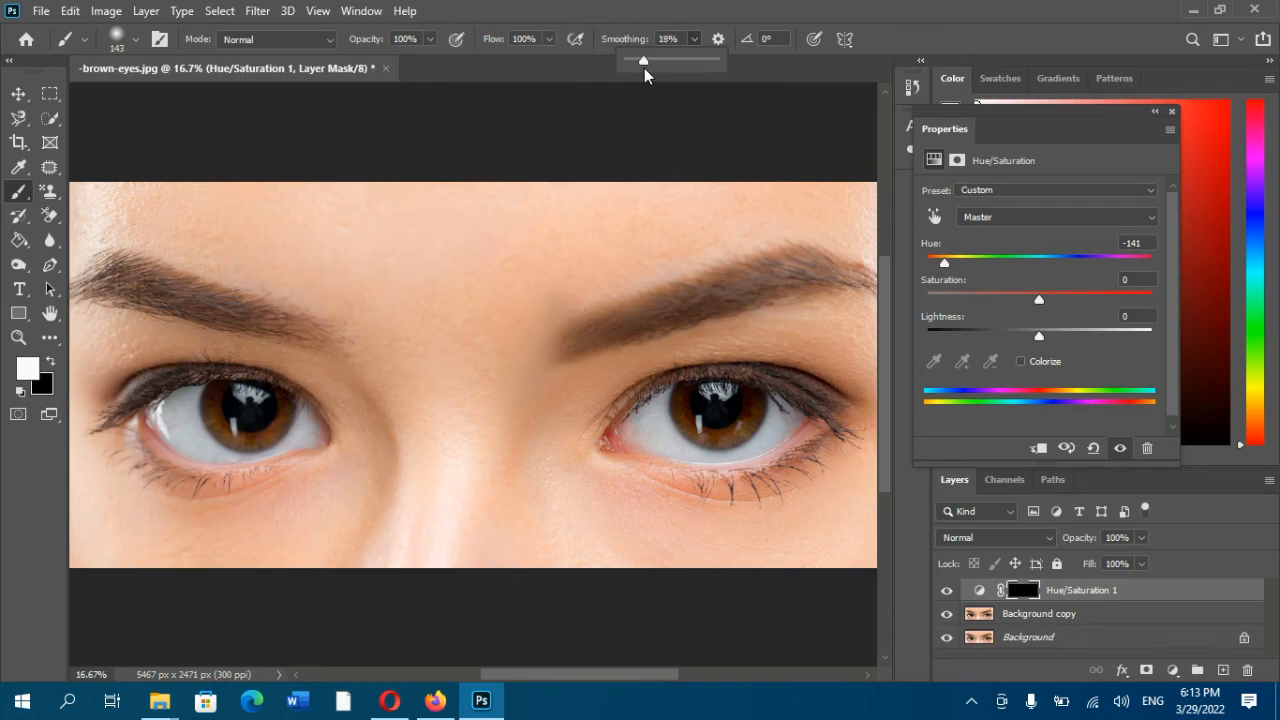
click(651, 4)
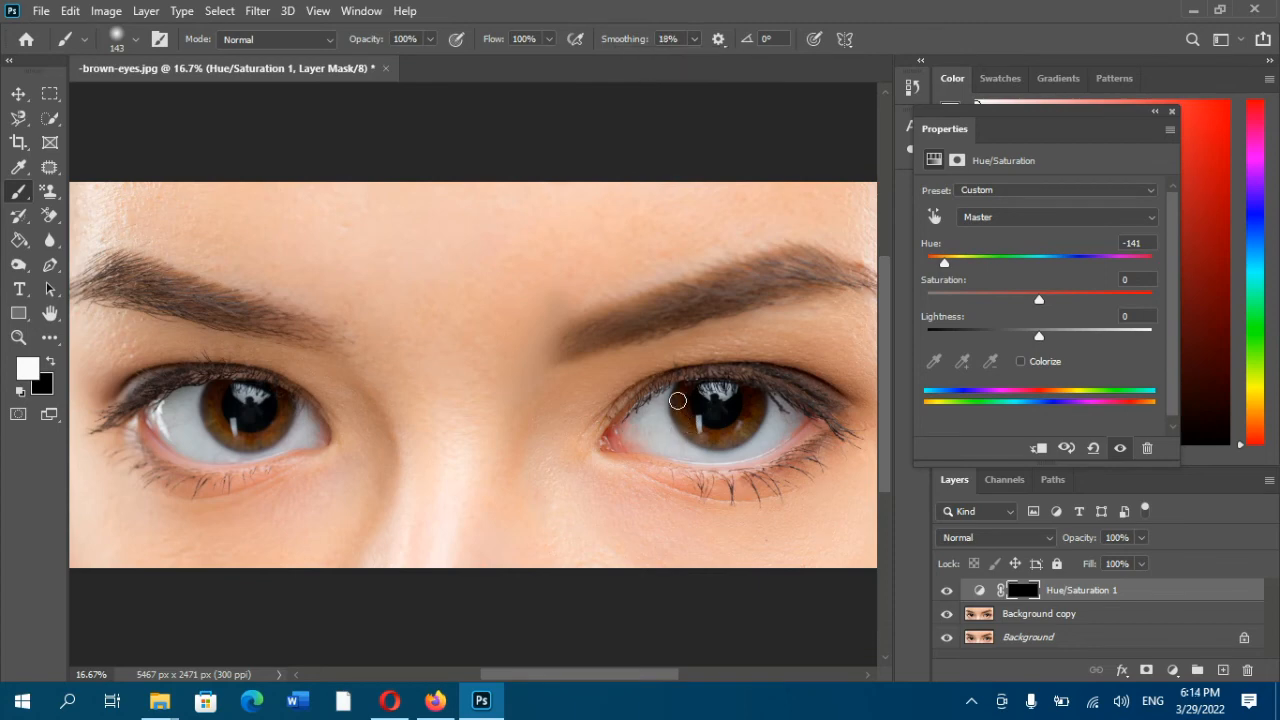
Paint white over both irises on the Hue/Saturation layer mask to reveal the new eye colour
mouse_move(680, 396)
mouse_down()
mouse_move(729, 439)
mouse_move(757, 417)
mouse_move(752, 396)
mouse_move(756, 418)
mouse_move(761, 405)
mouse_move(754, 421)
mouse_move(750, 401)
mouse_move(730, 446)
mouse_move(755, 424)
mouse_move(706, 442)
mouse_move(683, 428)
mouse_move(730, 439)
mouse_move(687, 425)
mouse_move(706, 435)
mouse_move(685, 387)
mouse_move(640, 424)
mouse_move(625, 486)
mouse_move(721, 454)
mouse_move(746, 393)
mouse_move(726, 438)
mouse_move(744, 416)
mouse_move(698, 422)
mouse_move(696, 400)
mouse_move(744, 394)
mouse_move(748, 419)
mouse_move(723, 437)
mouse_move(684, 436)
mouse_move(675, 405)
mouse_move(700, 436)
mouse_move(757, 427)
mouse_up()
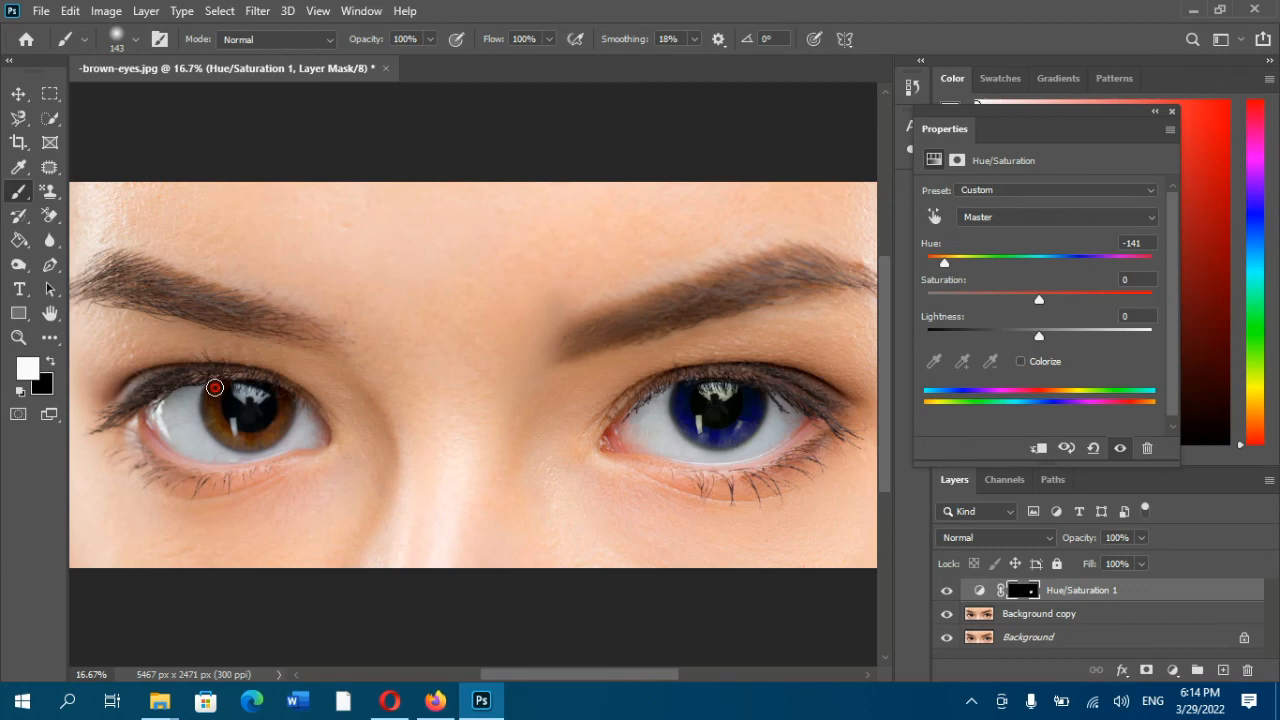
mouse_move(214, 387)
mouse_down()
mouse_move(207, 424)
mouse_move(227, 439)
mouse_move(262, 443)
mouse_move(284, 396)
mouse_move(289, 410)
mouse_move(274, 434)
mouse_move(232, 446)
mouse_move(203, 410)
mouse_move(217, 387)
mouse_move(229, 423)
mouse_move(264, 421)
mouse_move(225, 417)
mouse_move(223, 391)
mouse_move(260, 409)
mouse_move(237, 446)
mouse_move(214, 449)
mouse_move(214, 423)
mouse_move(243, 444)
mouse_move(285, 441)
mouse_move(225, 451)
mouse_up()
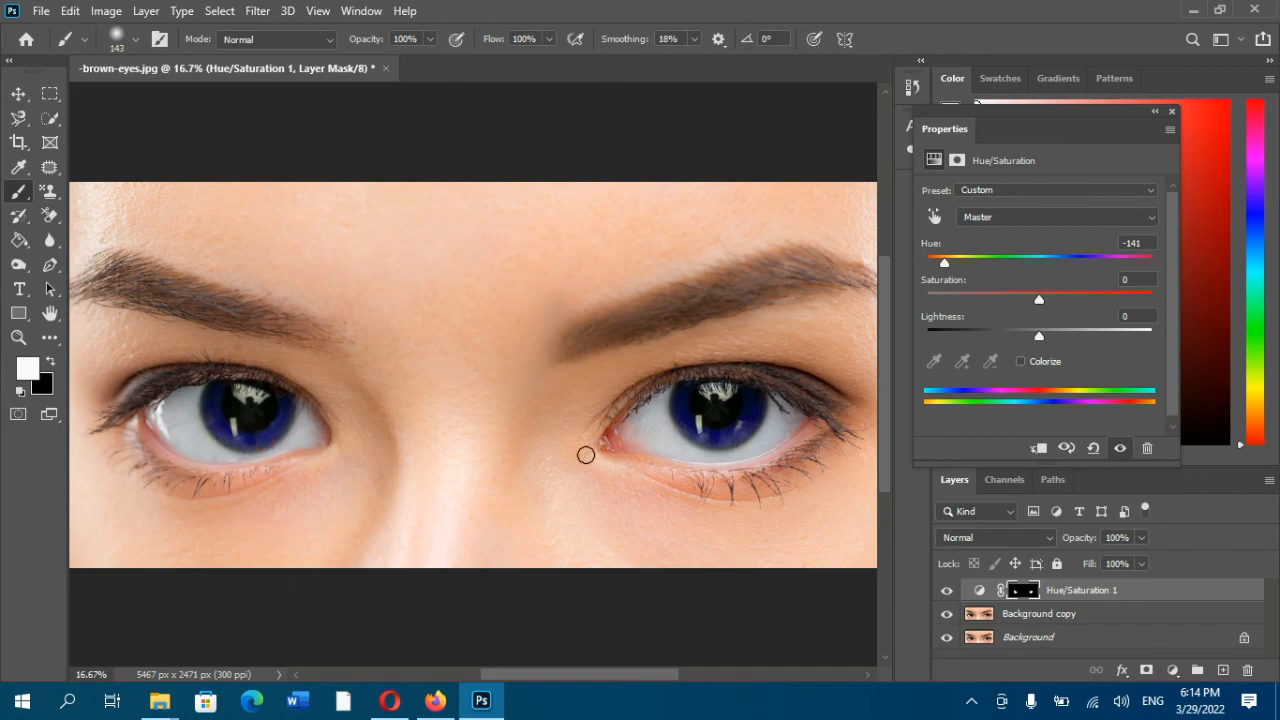
mouse_move(686, 440)
mouse_down()
mouse_move(684, 428)
mouse_move(737, 441)
mouse_up()
Try hue values of +180 and +49 on the Hue/Saturation layer, and settle on +63 for green irises
drag(944, 263, 1155, 256)
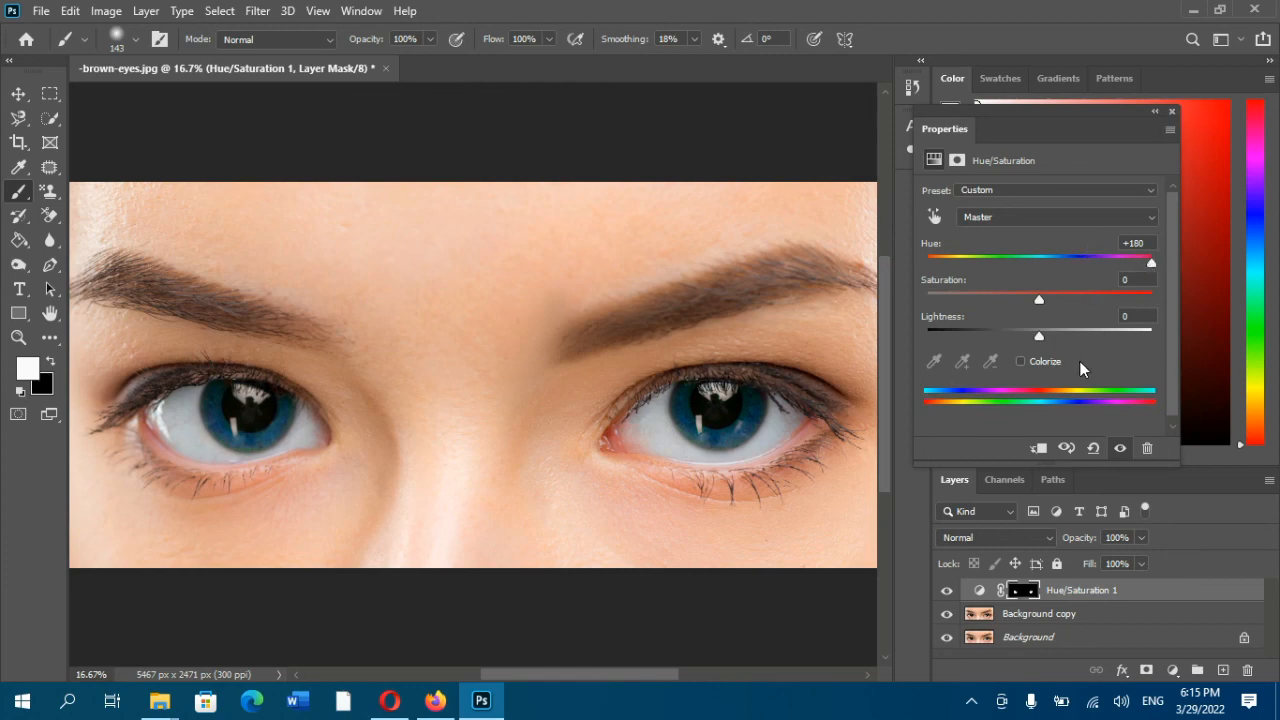
drag(1144, 262, 1092, 276)
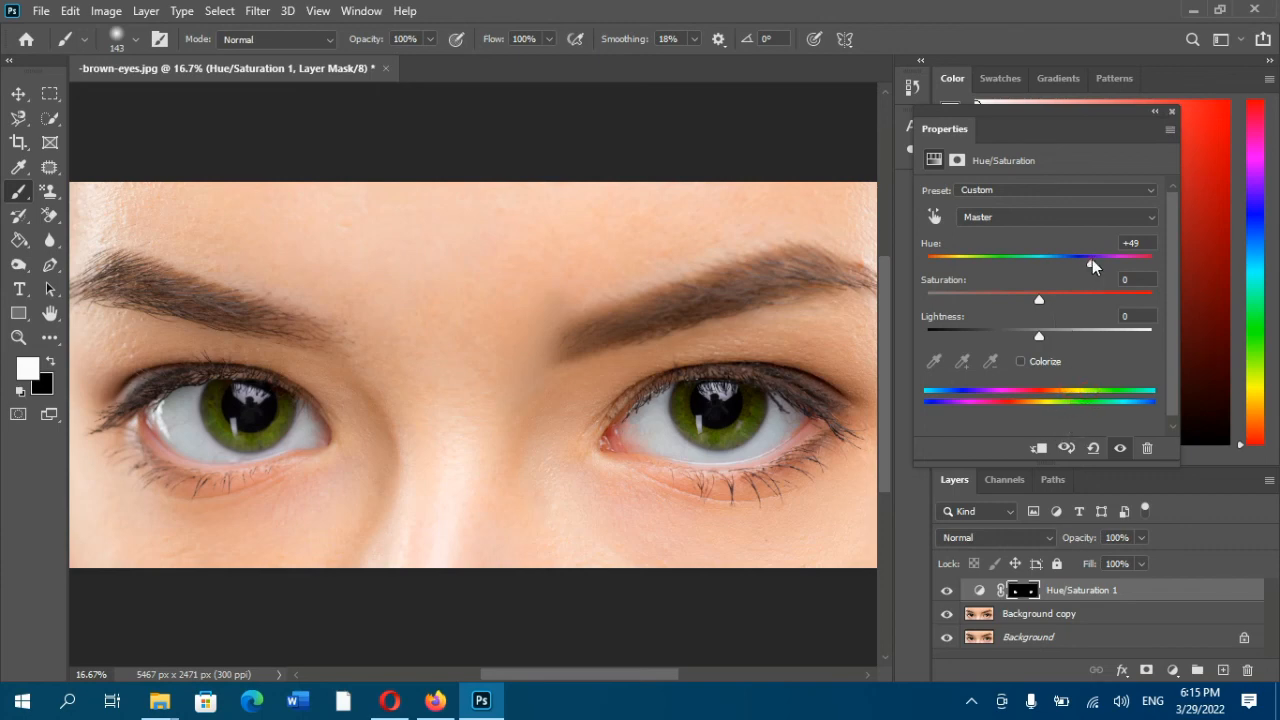
drag(1092, 259, 1097, 258)
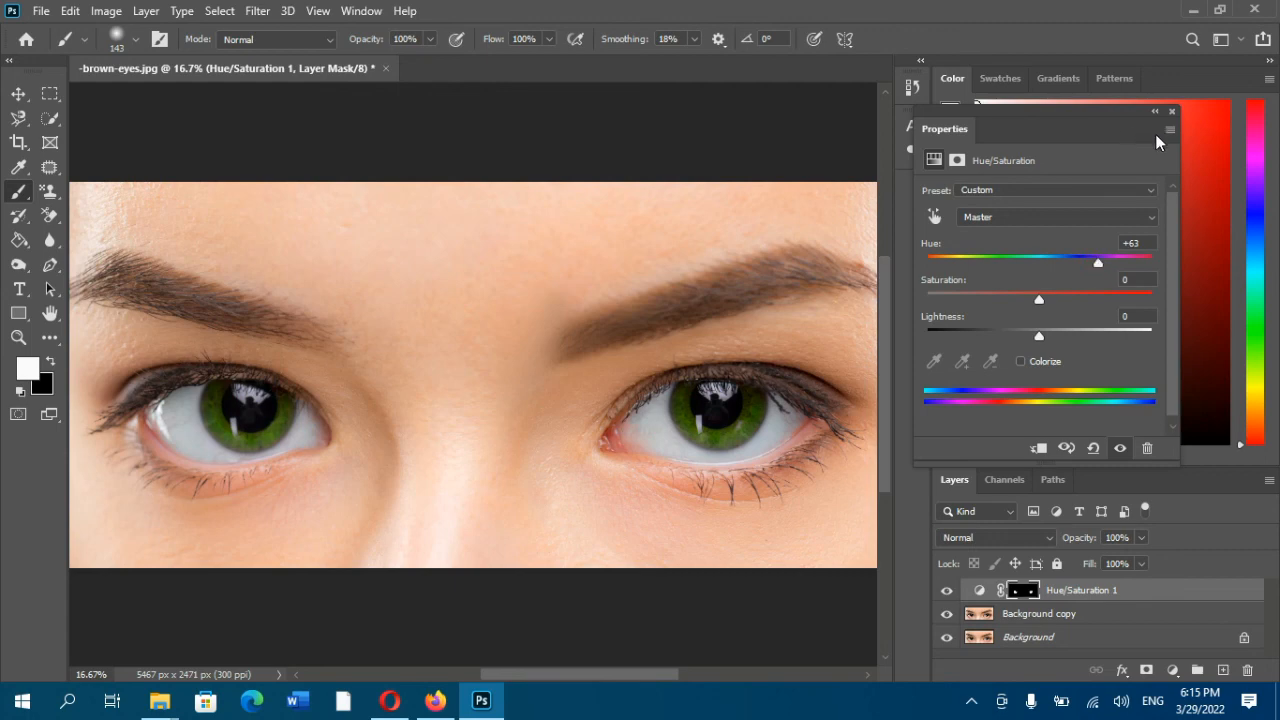